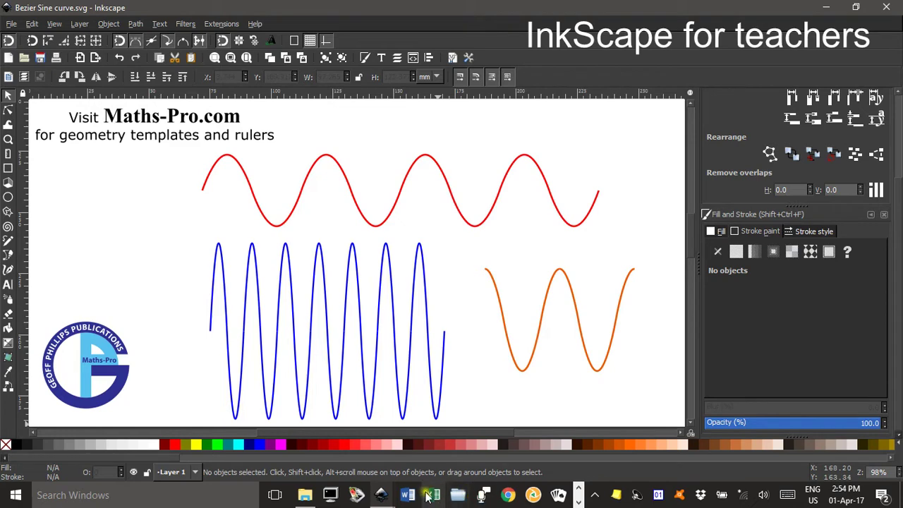
Step: Switch to the new document window and display its page grid
mouse_move(381, 493)
click(545, 457)
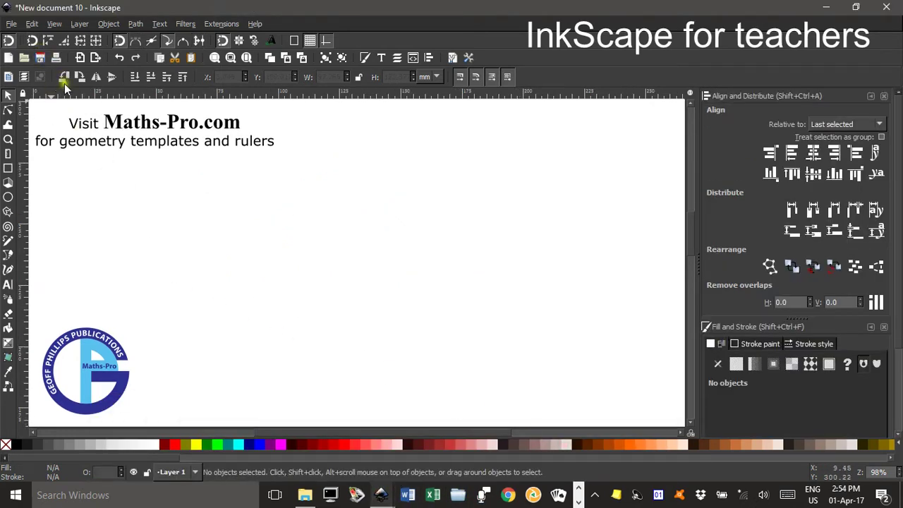
click(55, 24)
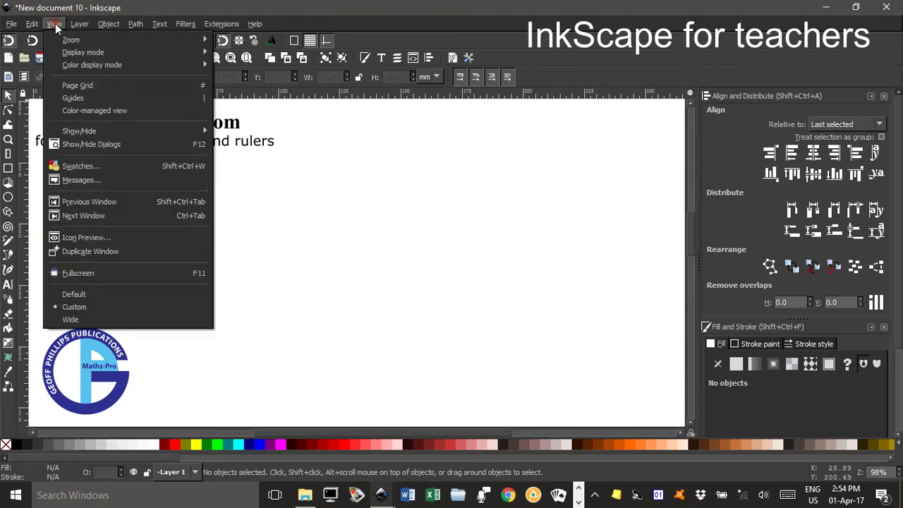
click(74, 85)
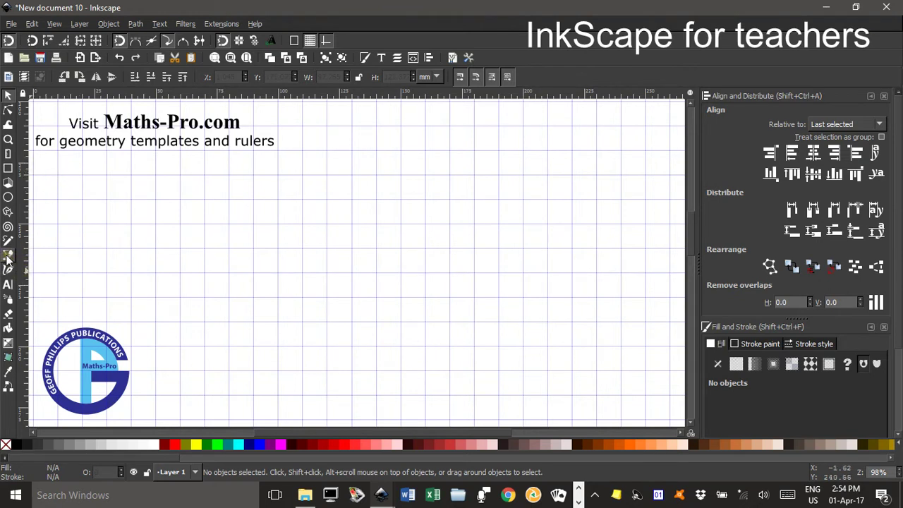
Step: Draw one sine-wave cycle with the Bezier tool, about 80 mm wide and 40 mm high, snapped to the grid with horizontal handles at peak and trough
click(8, 256)
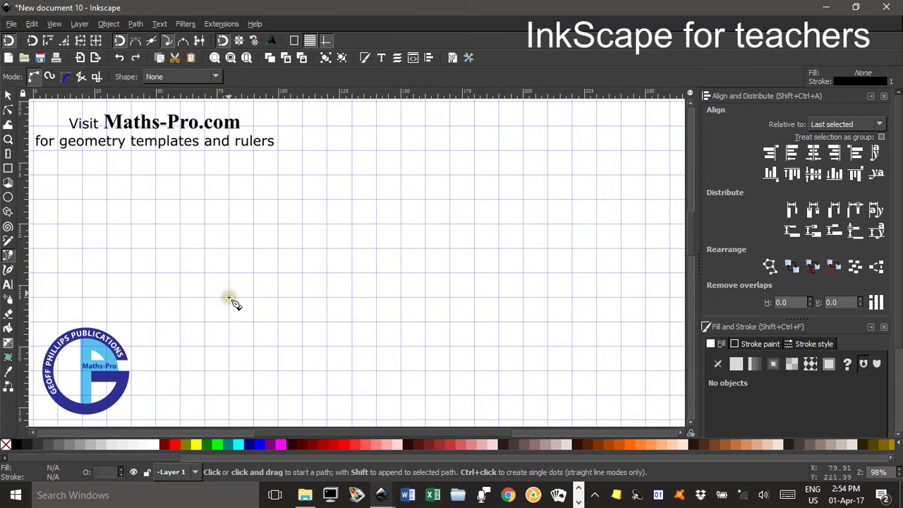
click(309, 42)
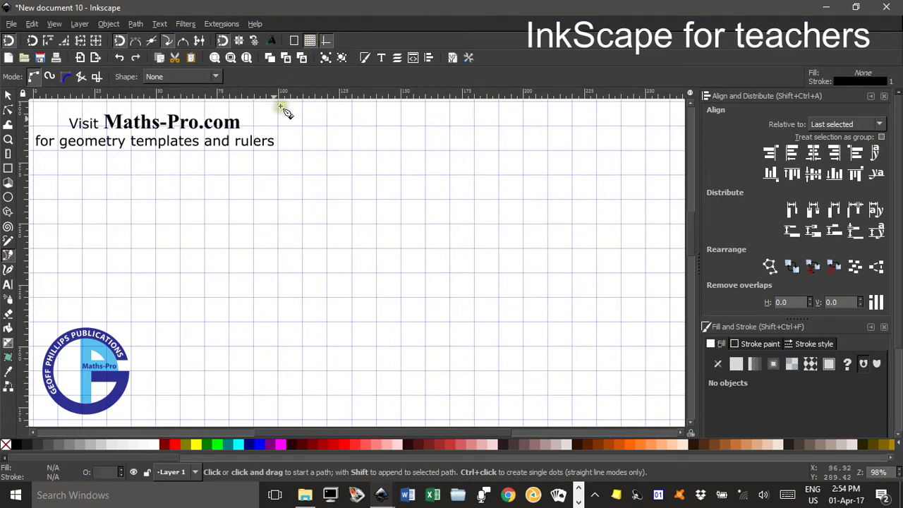
click(204, 298)
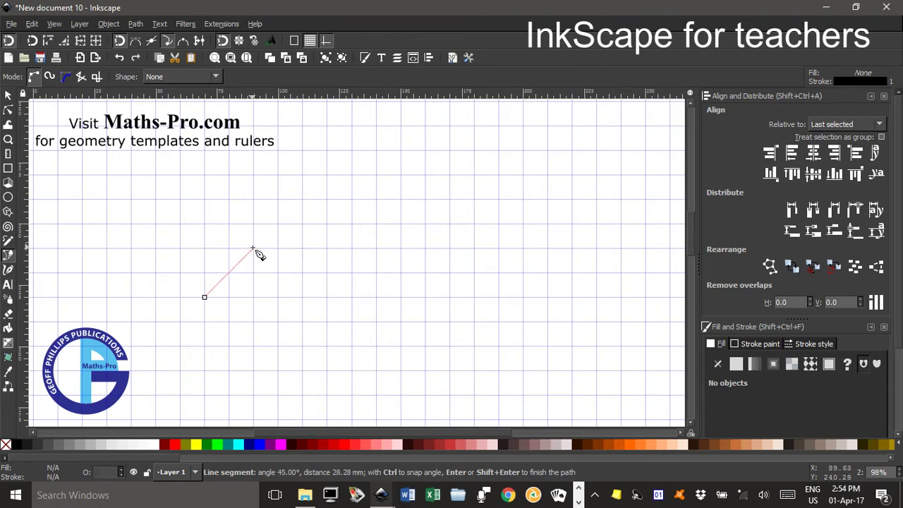
drag(252, 249, 275, 248)
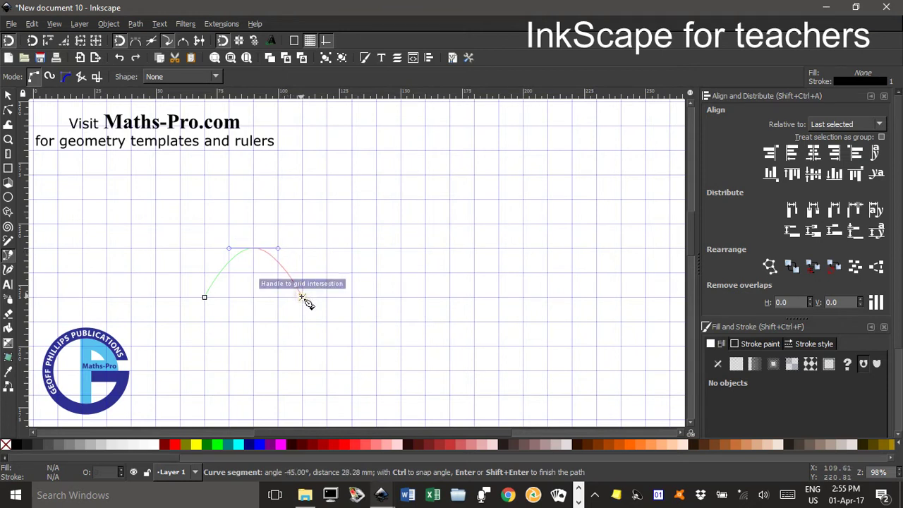
drag(302, 297, 302, 297)
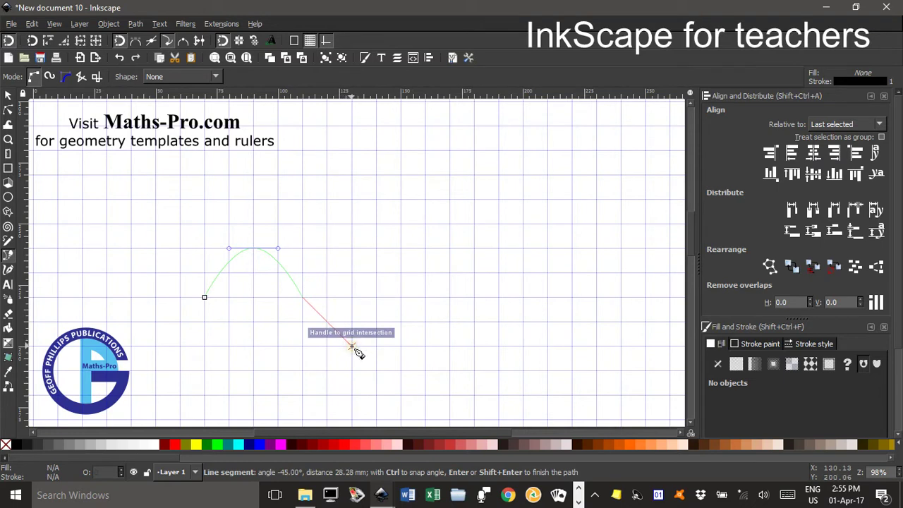
drag(350, 345, 375, 346)
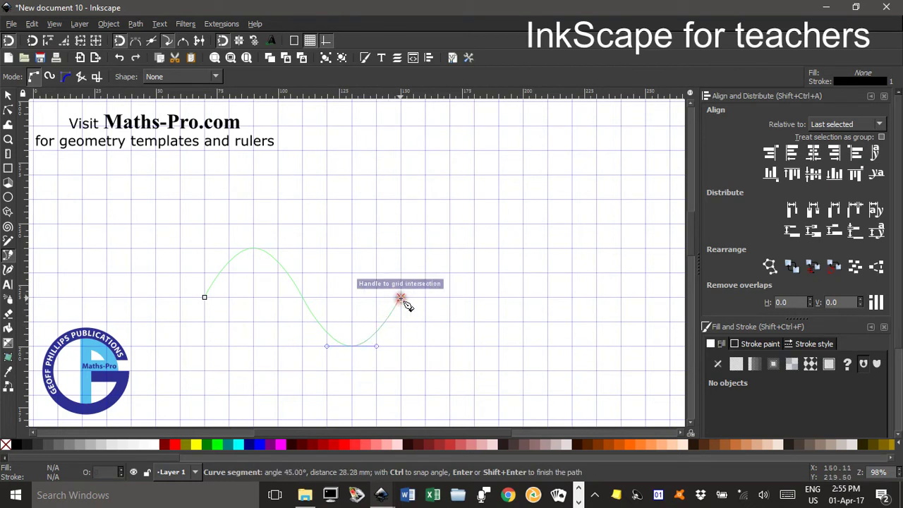
double_click(400, 298)
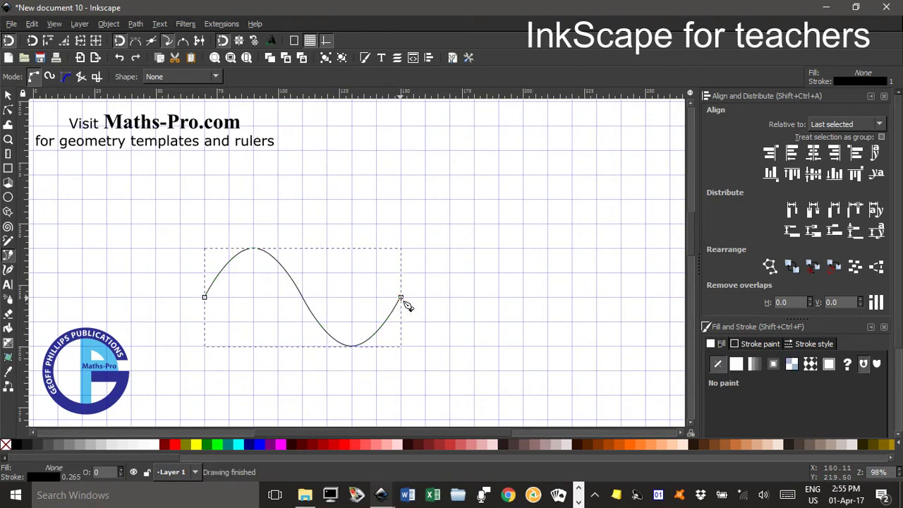
Step: Set the sine curve's stroke width to 0.5 mm and its stroke colour to red
click(6, 97)
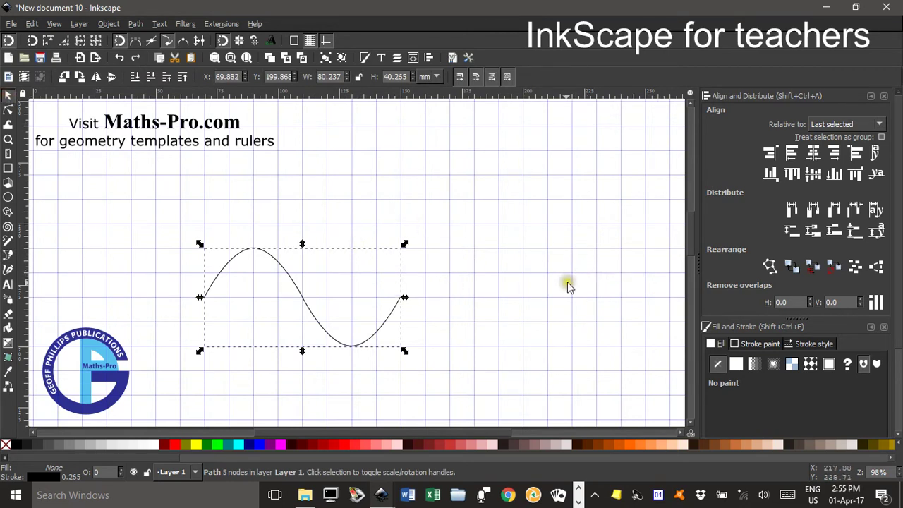
click(804, 344)
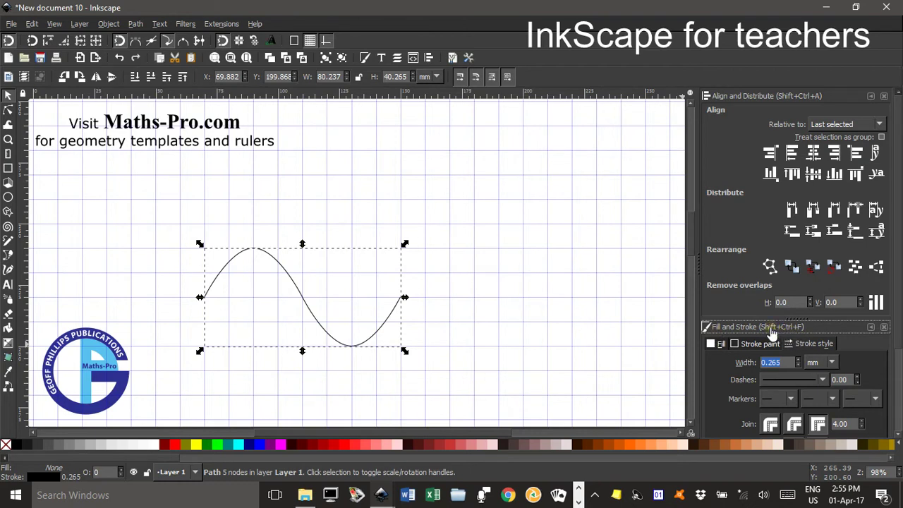
drag(788, 363, 743, 362)
key(Return)
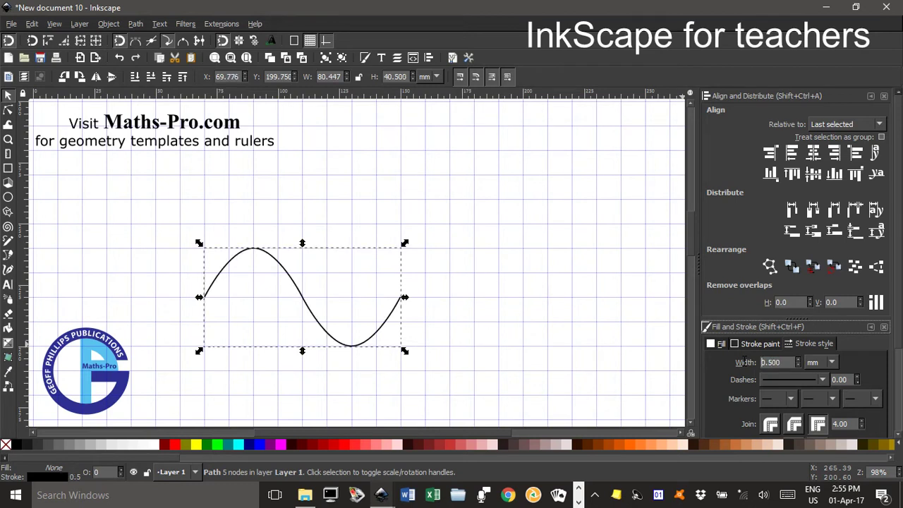
shift+click(174, 447)
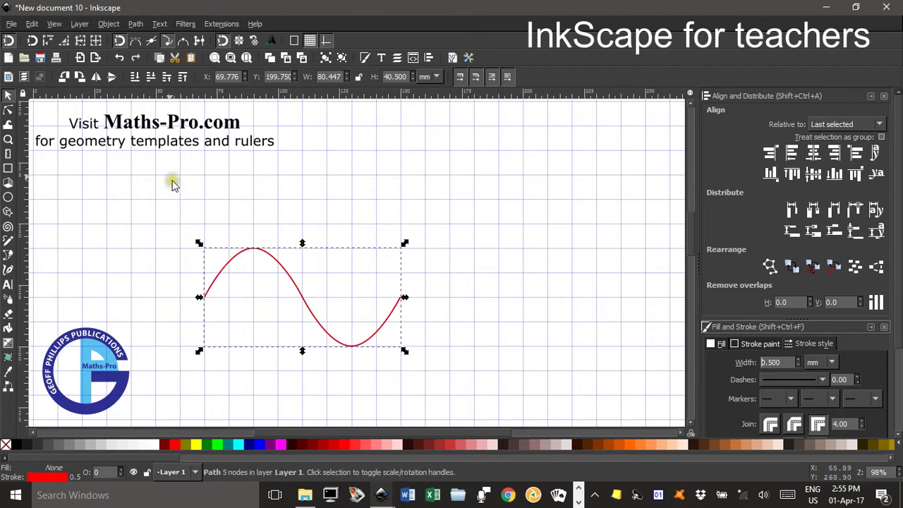
Step: Hide the page grid and set the red sine curve's stroke width to 0.7 mm
click(55, 23)
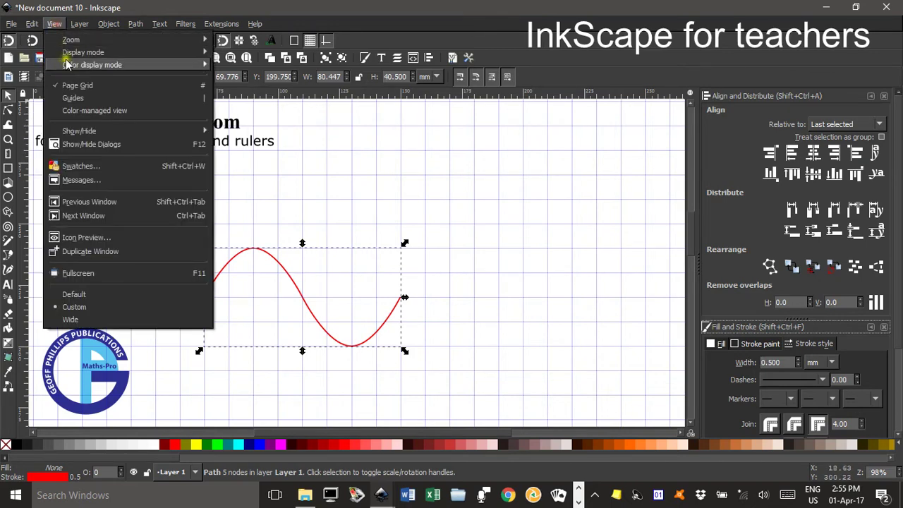
click(76, 86)
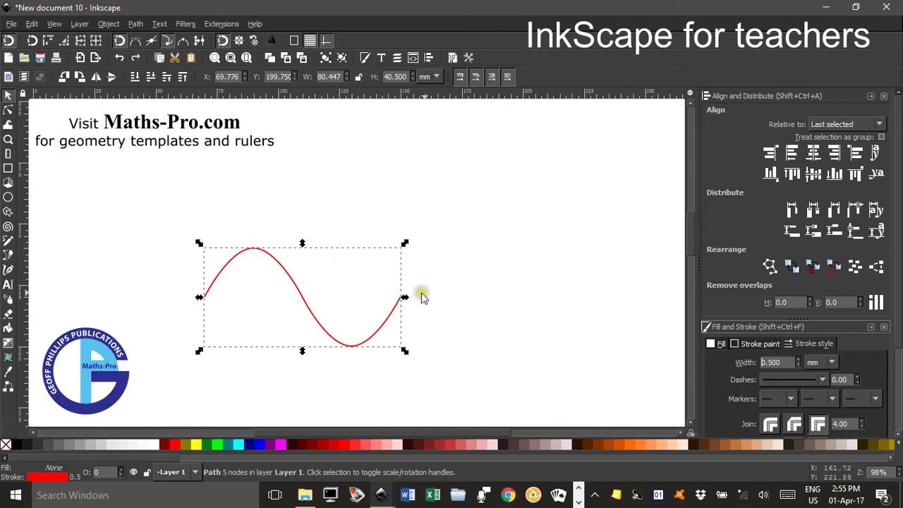
click(392, 321)
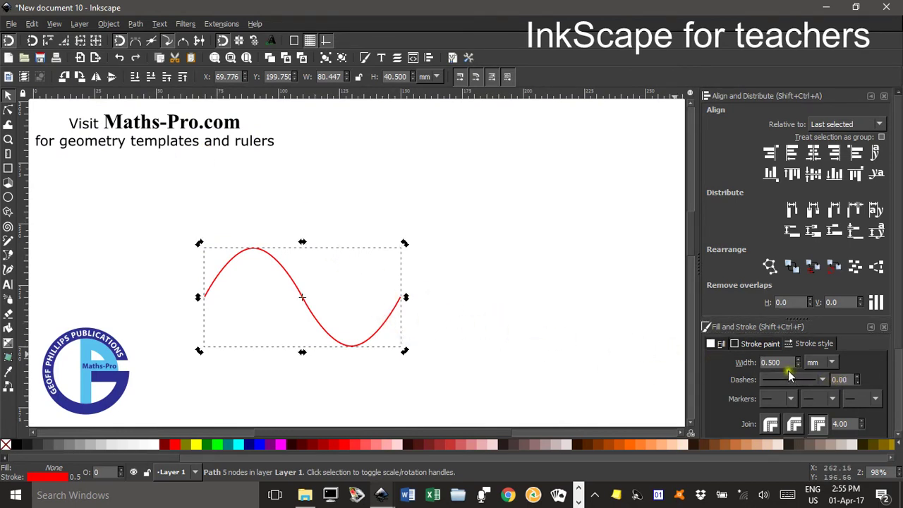
double_click(775, 362)
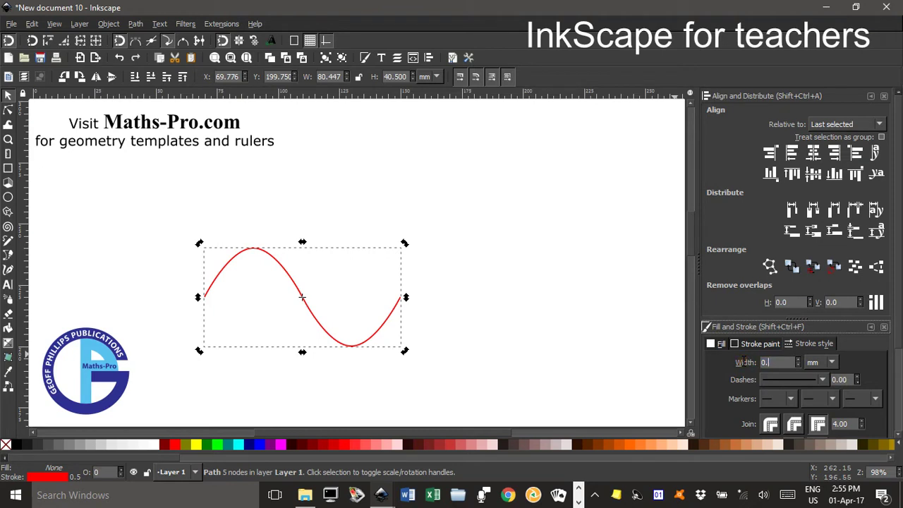
key(Return)
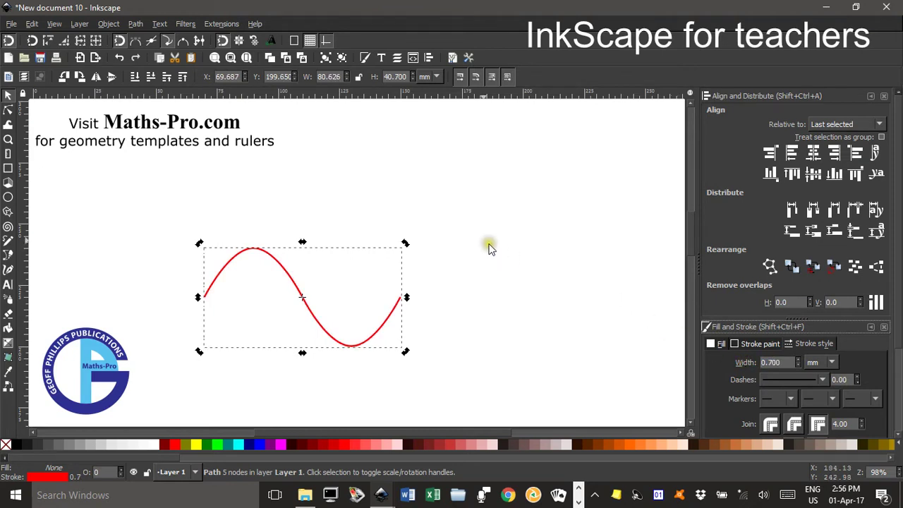
Step: Move the sine curve up and to the left, to about X 47.8 mm and Y 220.7 mm, and deselect it
click(349, 178)
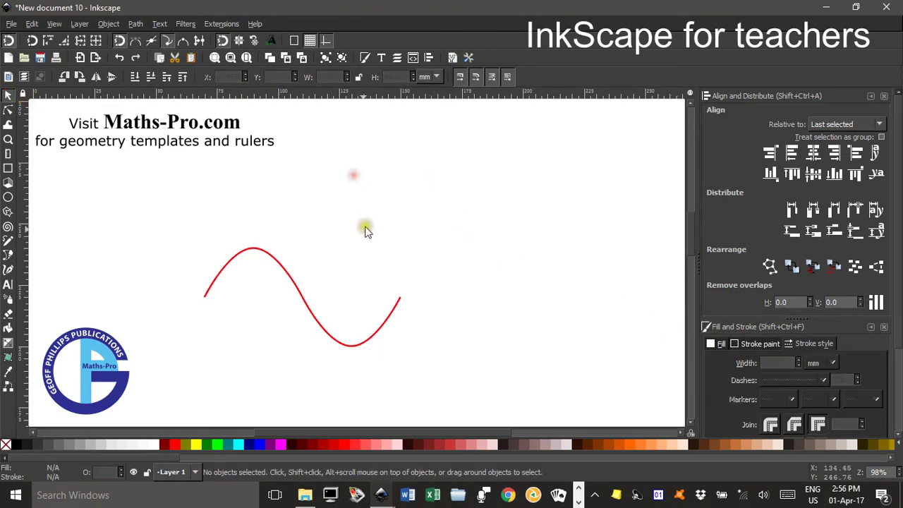
drag(302, 301, 248, 251)
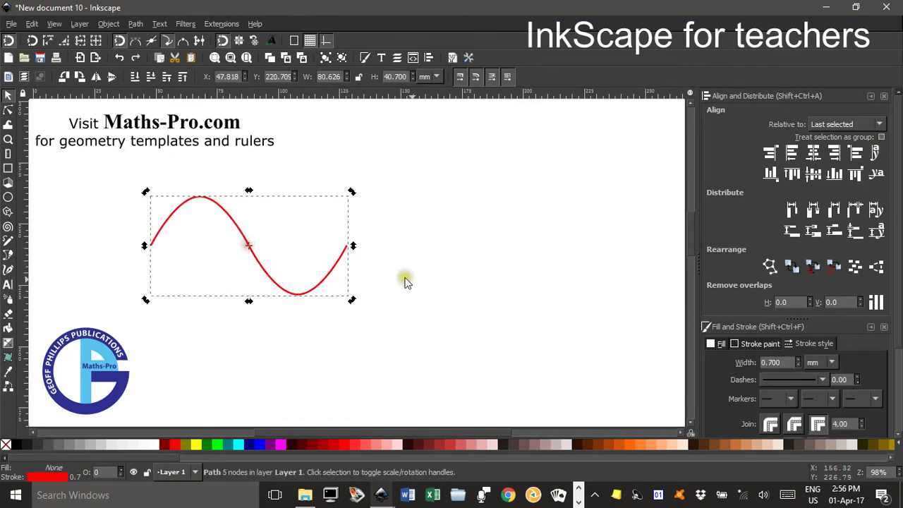
click(427, 285)
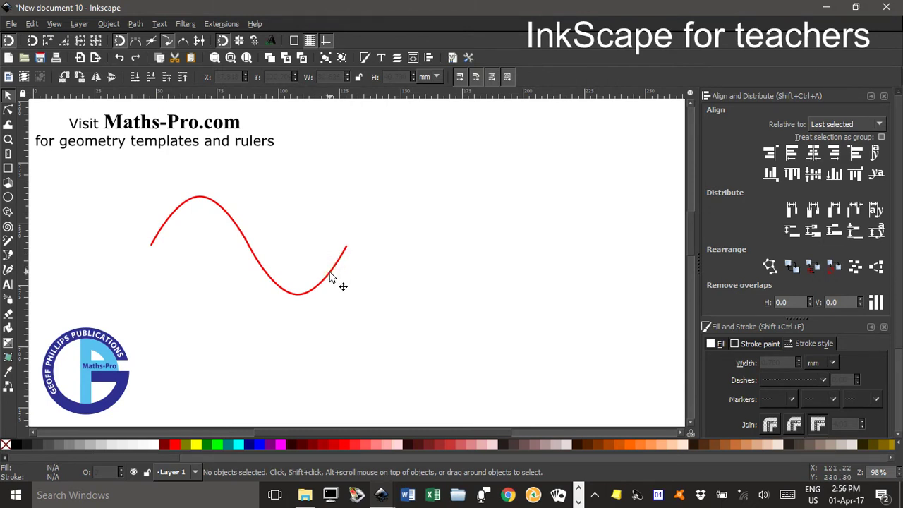
Step: Duplicate the sine curve twice, placing each copy end to end on its right to form three continuous cycles
click(245, 242)
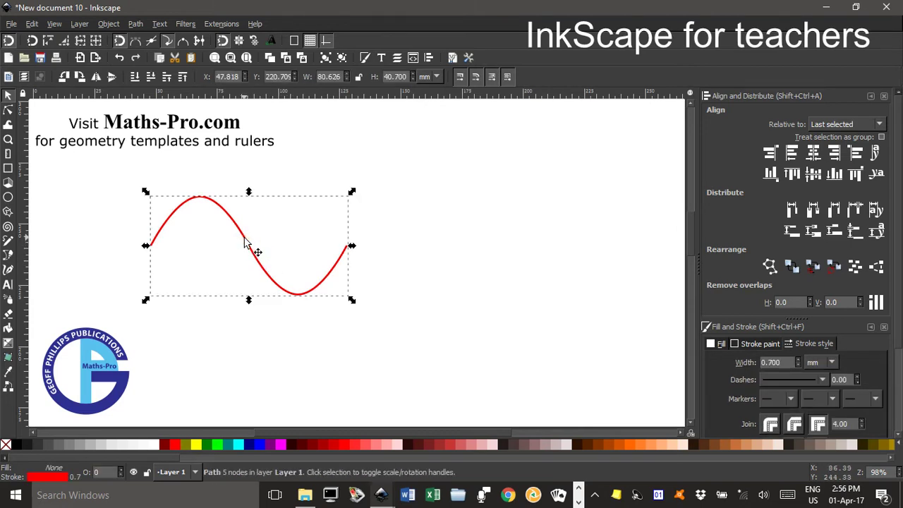
drag(245, 242, 440, 269)
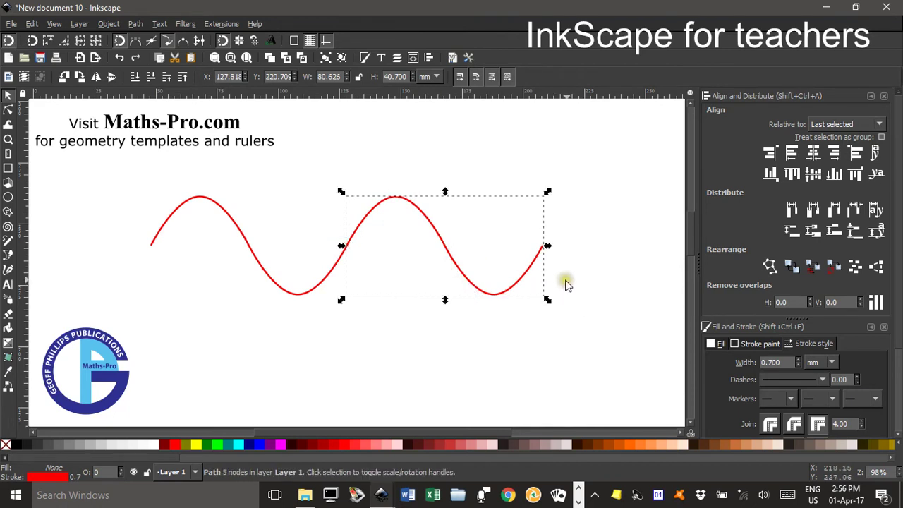
scroll(596, 300, right, 7)
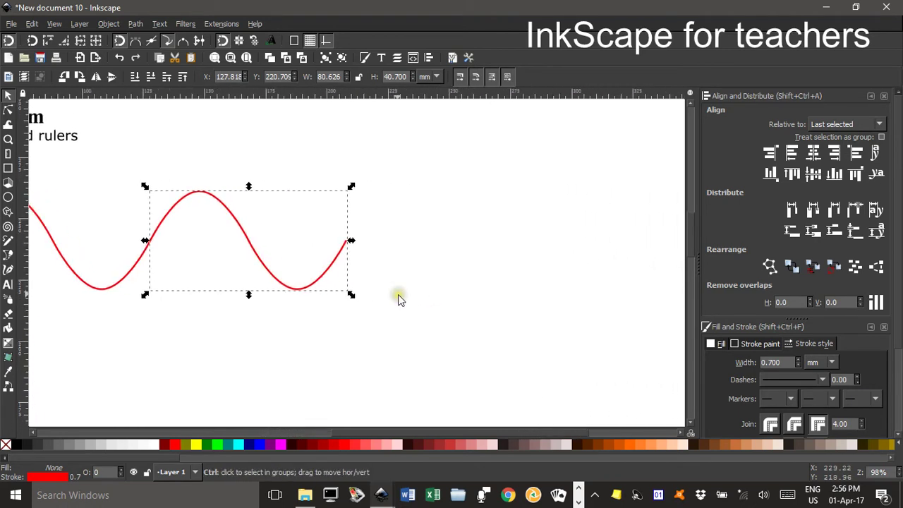
drag(332, 268, 531, 279)
scroll(323, 357, left, 4)
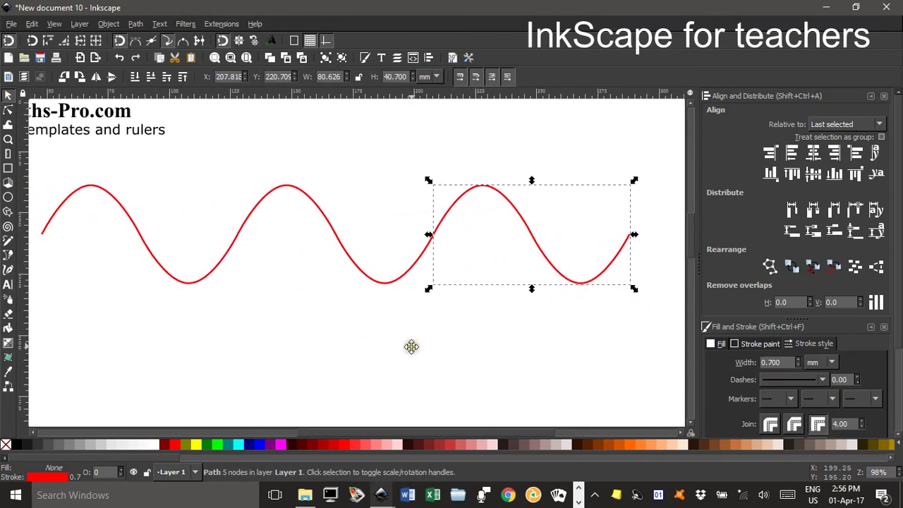
drag(447, 349, 413, 353)
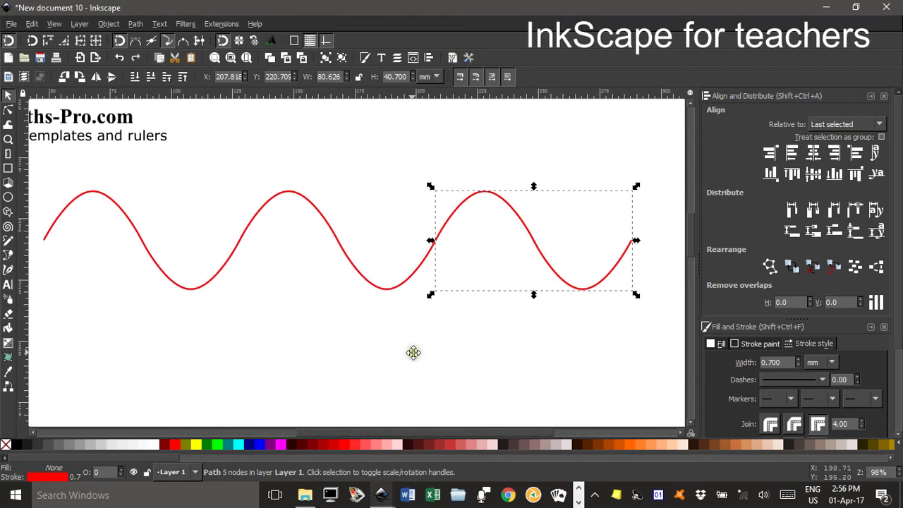
Step: Group the three sine cycles and move the group slightly, to about X 51.9 mm and Y 223.7 mm
click(42, 152)
drag(37, 151, 648, 346)
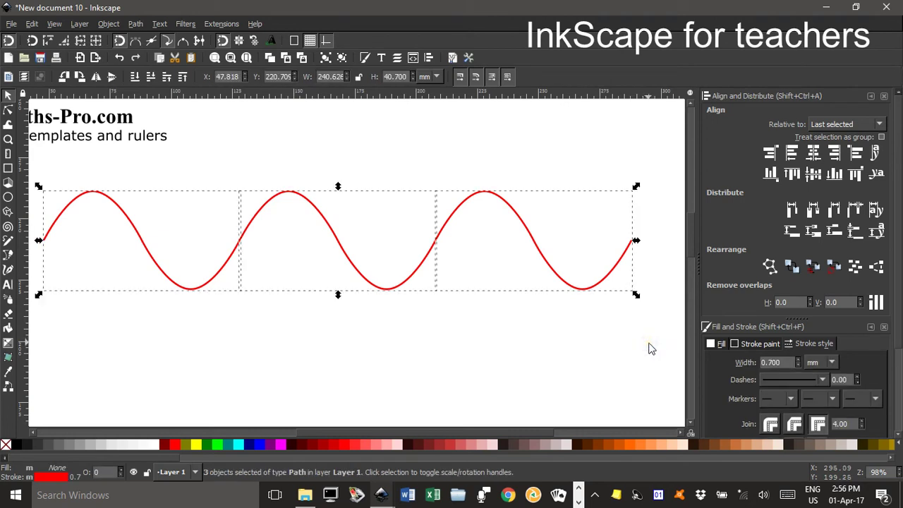
key(ctrl+g)
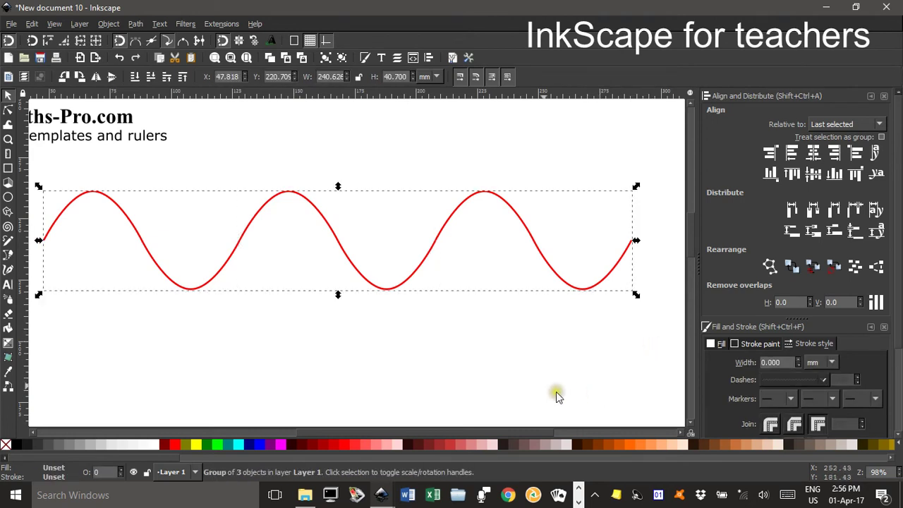
click(498, 365)
mouse_move(395, 290)
mouse_down()
mouse_move(444, 297)
mouse_move(401, 290)
mouse_up()
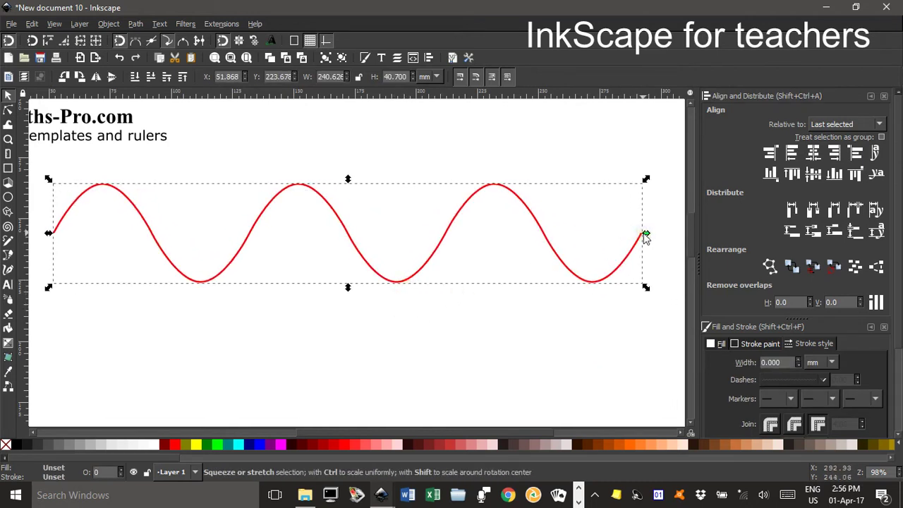
Step: Try squeezing the grouped wave to about 75 mm wide, stretching it to about 85 mm high and moving it right
drag(646, 232, 240, 189)
drag(144, 290, 147, 390)
drag(212, 313, 402, 295)
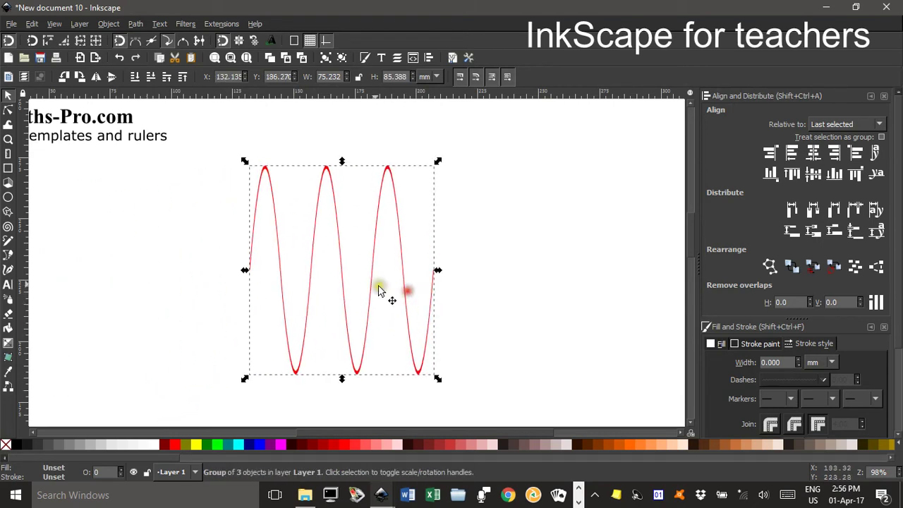
click(474, 296)
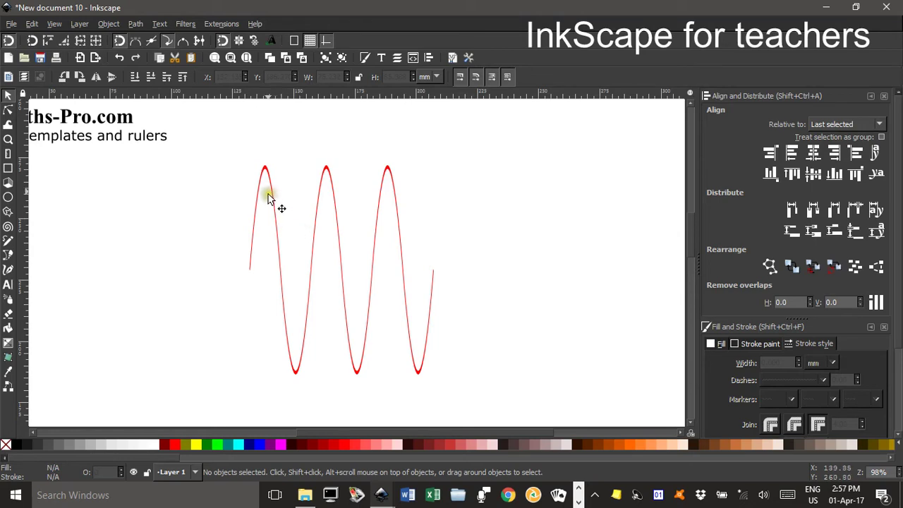
Step: Inspect the line thickness at the distorted wave's first peak, and undo the group's move and both resizes
ctrl+scroll(259, 173, up, 4)
ctrl+scroll(260, 173, up, 2)
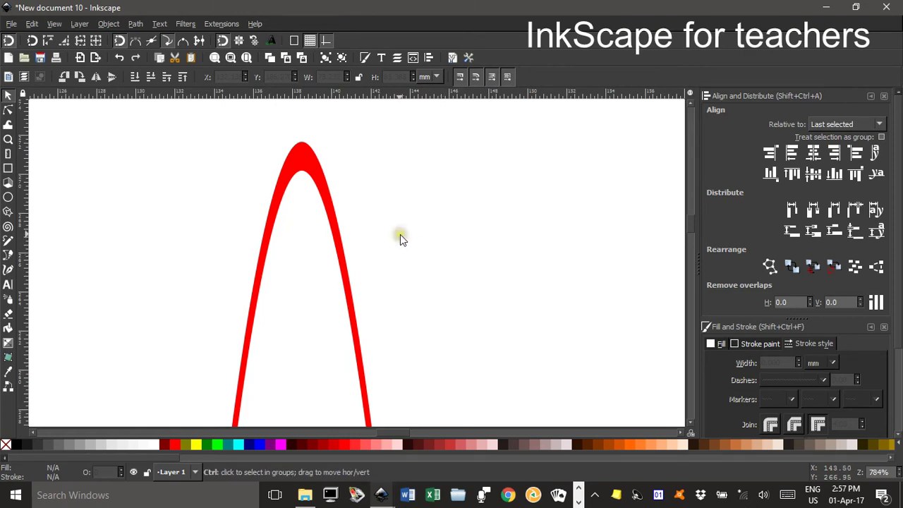
ctrl+scroll(401, 236, down, 7)
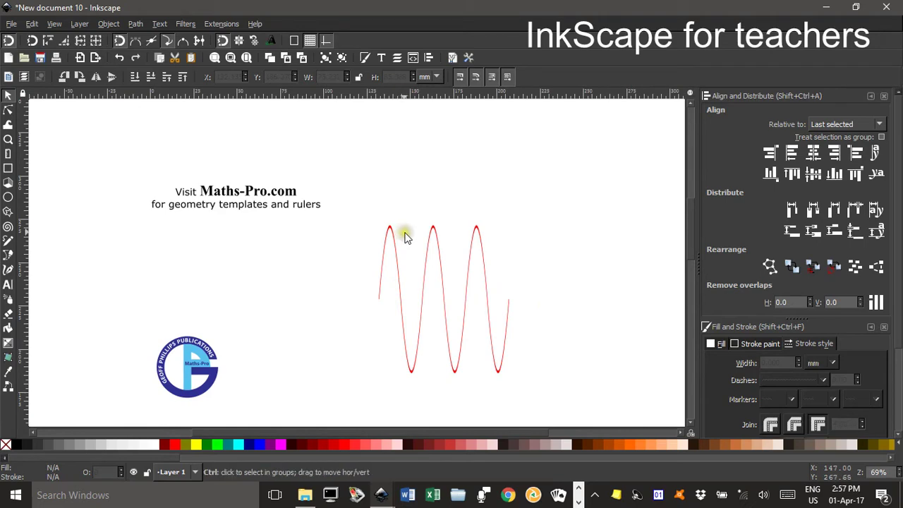
key(ctrl+z)
key(ctrl+z)
key(ctrl+z)
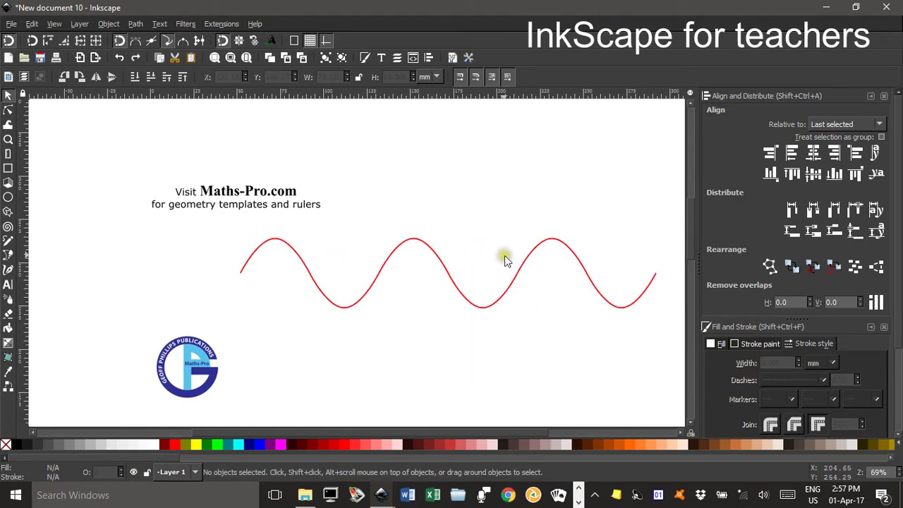
Step: Copy the first cycle inside the grouped red wave and paste it as a separate curve
drag(504, 255, 409, 234)
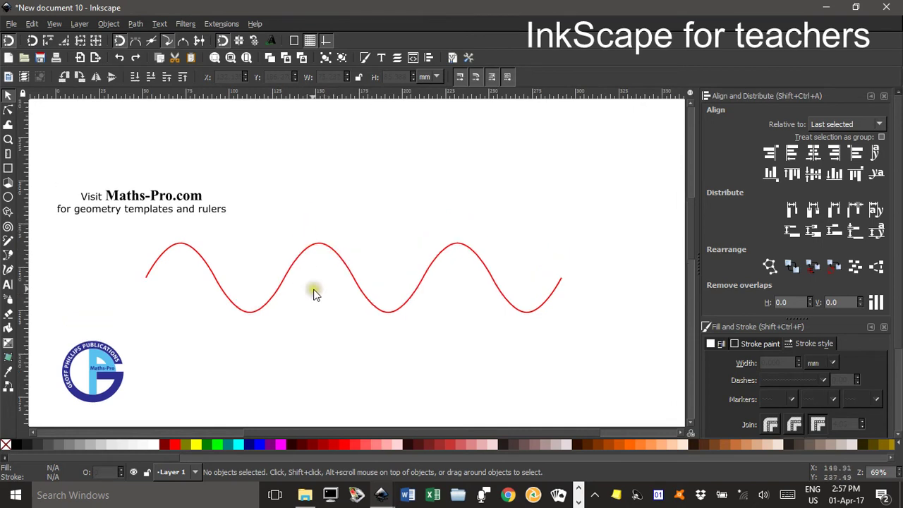
drag(324, 202, 319, 158)
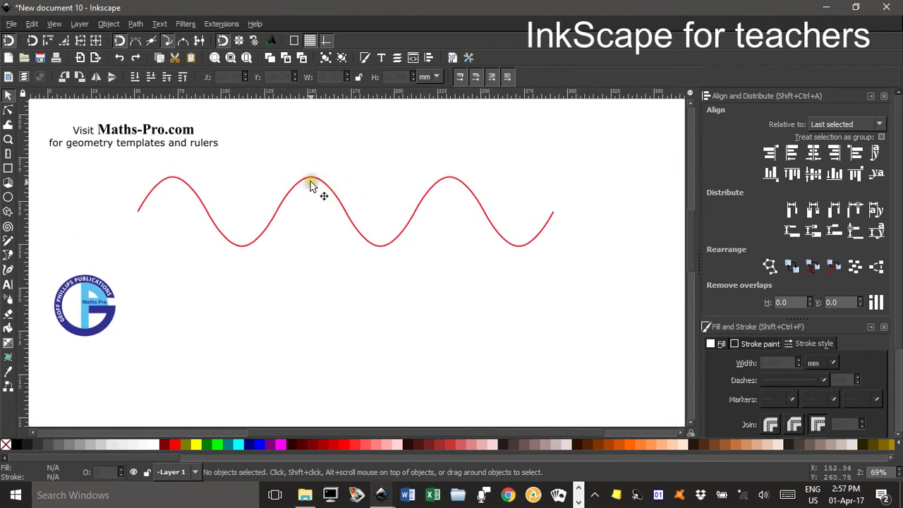
click(193, 196)
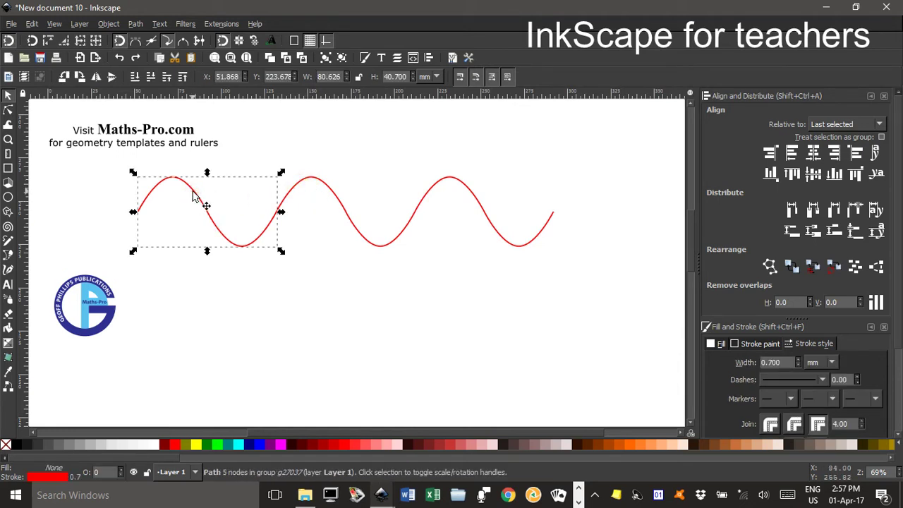
key(ctrl)
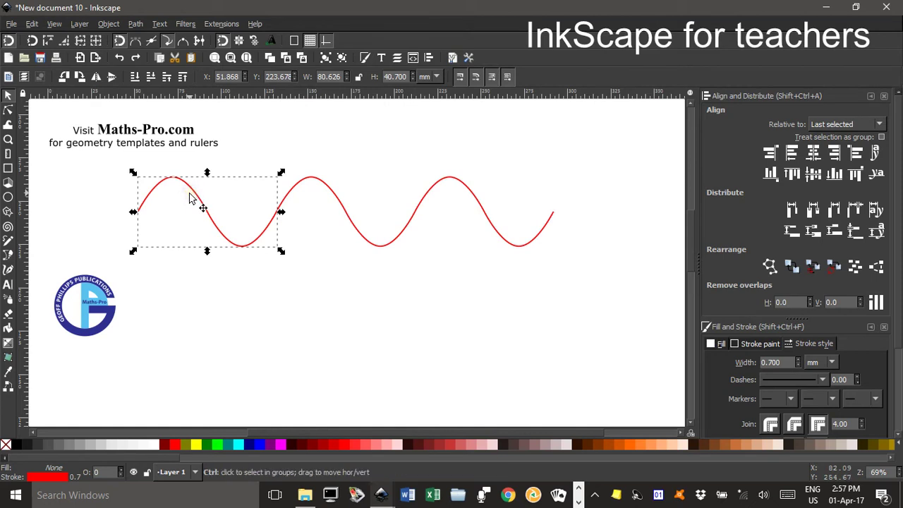
ctrl+click(191, 195)
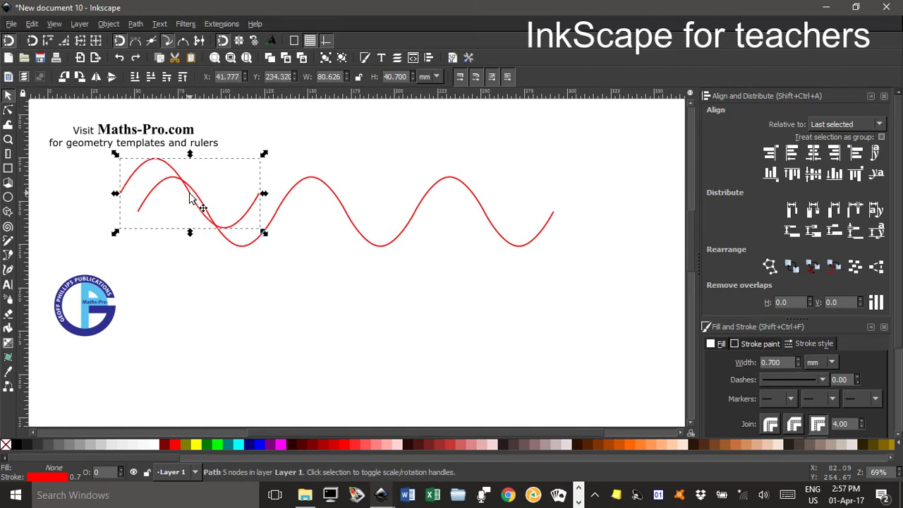
Step: Resize the pasted cycle to about 40.3 mm wide and 115.5 mm high, and place it below the red wave
drag(185, 179, 250, 162)
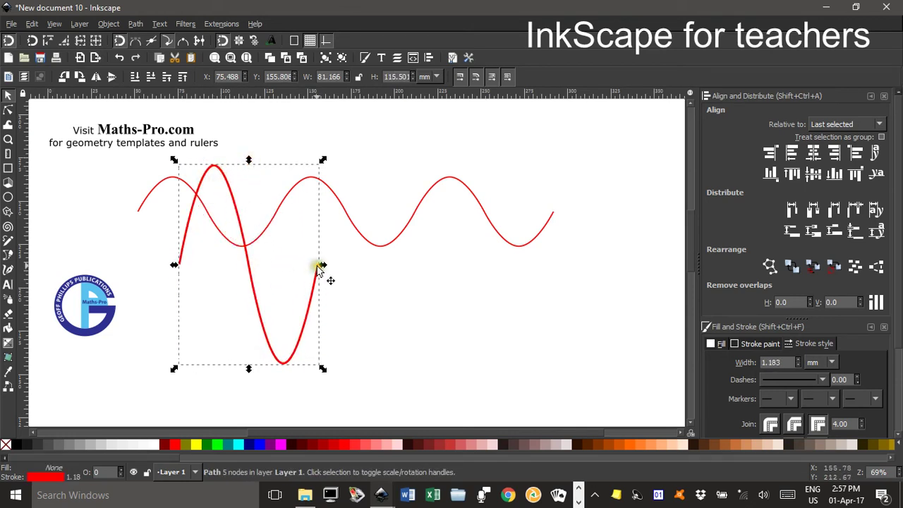
drag(322, 265, 201, 365)
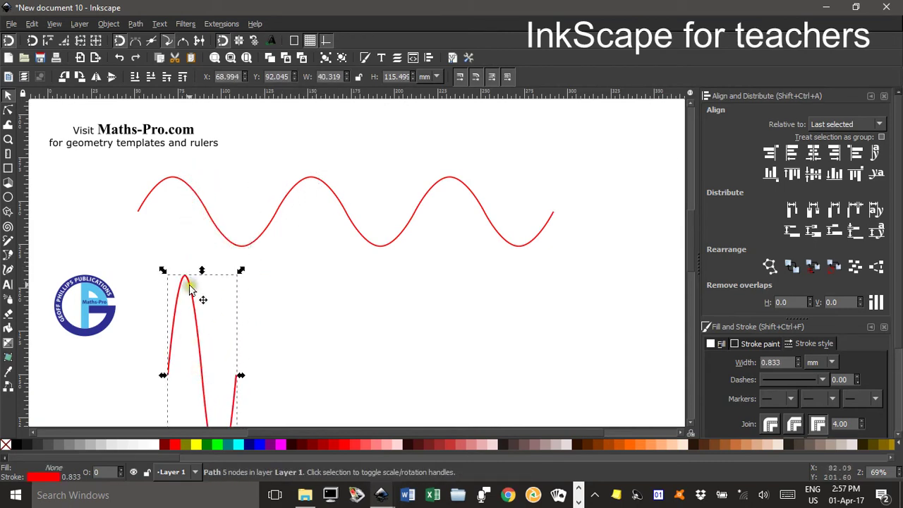
scroll(191, 287, up, 7)
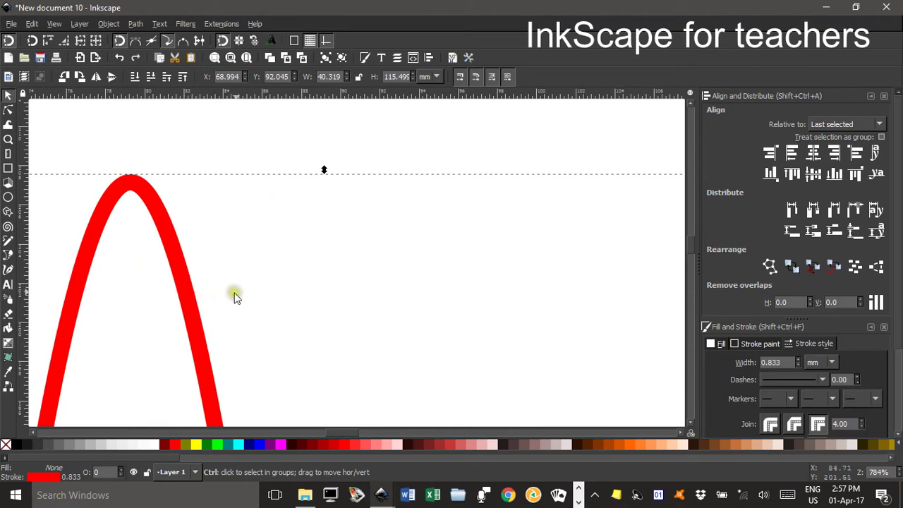
scroll(268, 296, down, 5)
scroll(267, 295, down, 4)
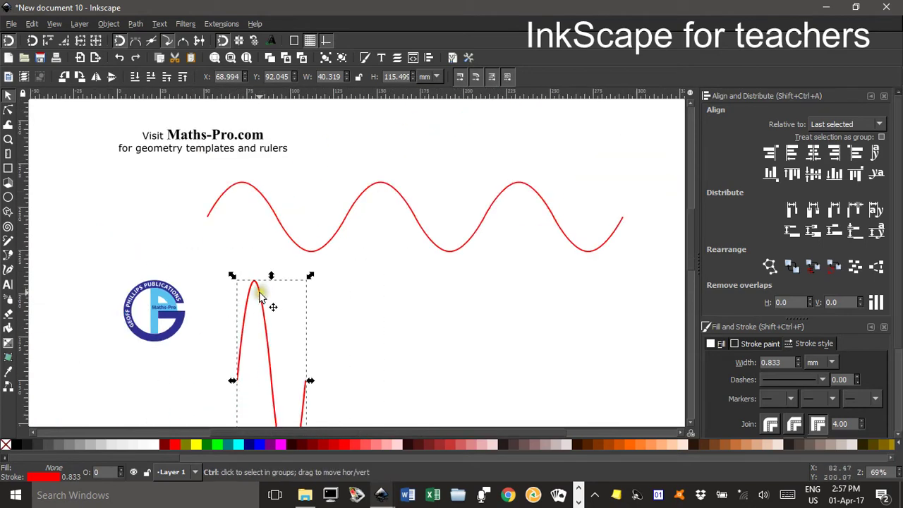
scroll(261, 299, up, 3)
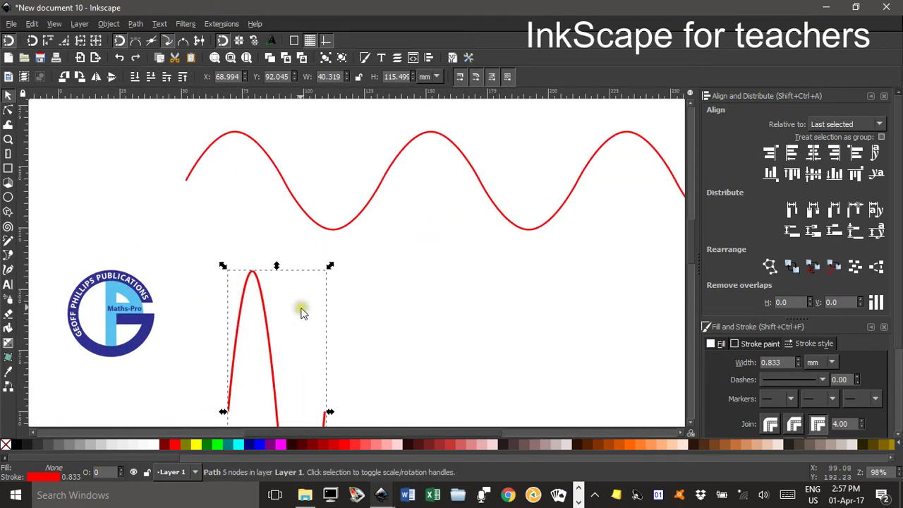
Step: Duplicate the tall cycle three times, snapping each copy end to end to form four continuous cycles
drag(300, 308, 224, 151)
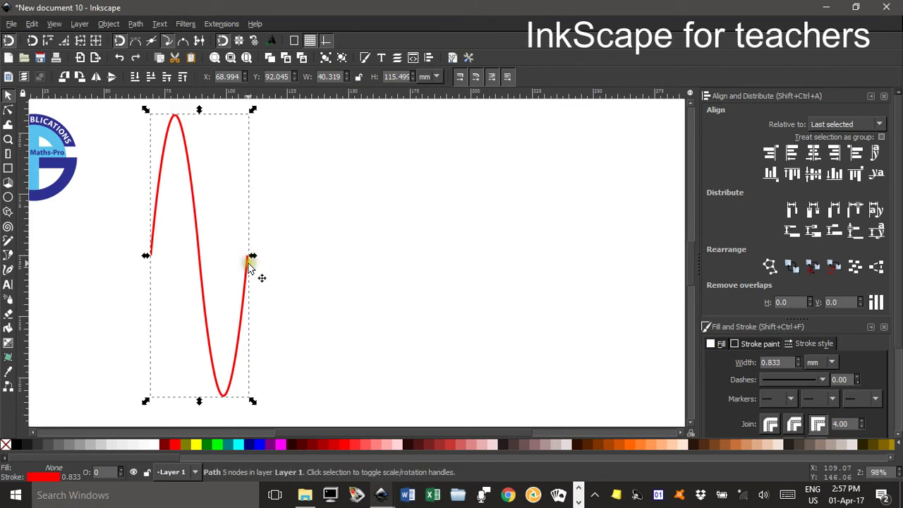
click(248, 273)
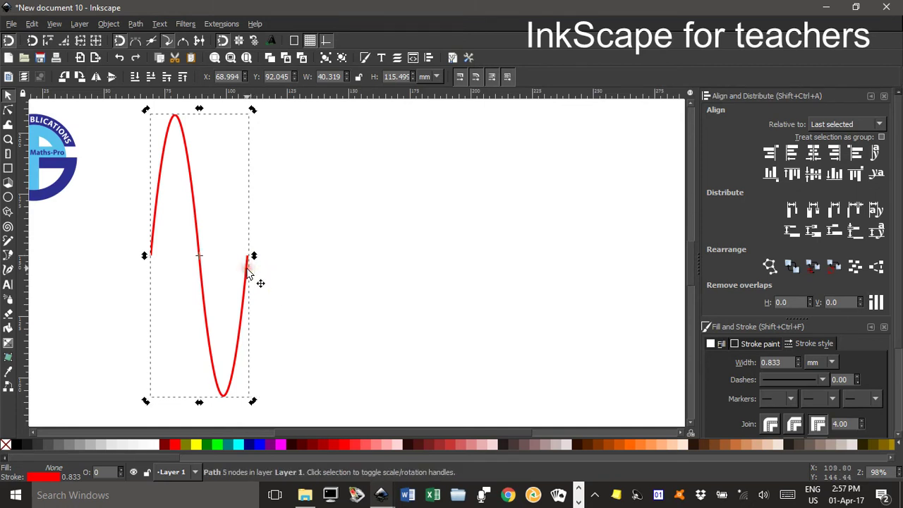
click(249, 274)
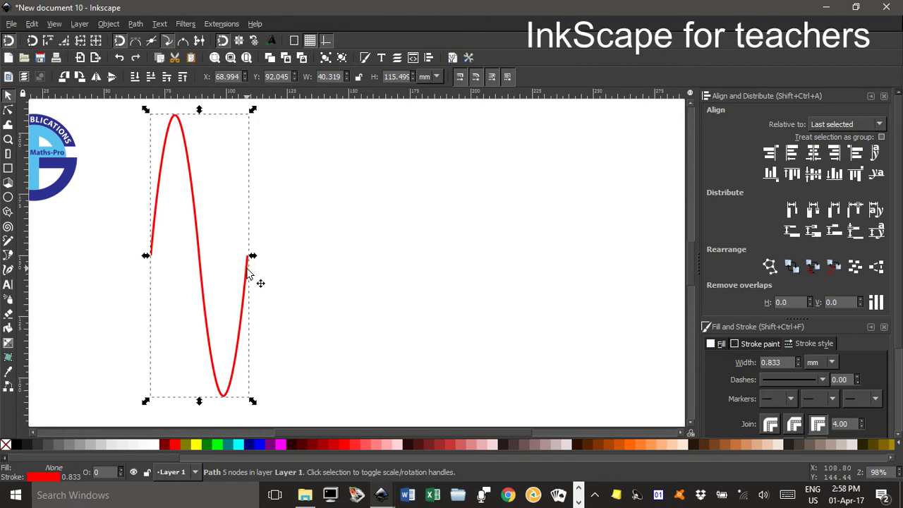
key(ctrl)
key(ctrl+d)
drag(248, 273, 344, 282)
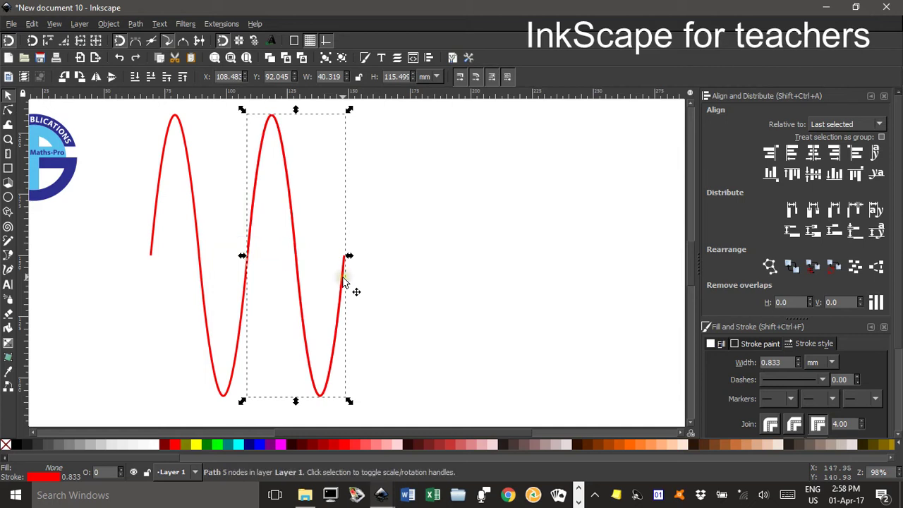
key(ctrl+d)
drag(344, 282, 443, 283)
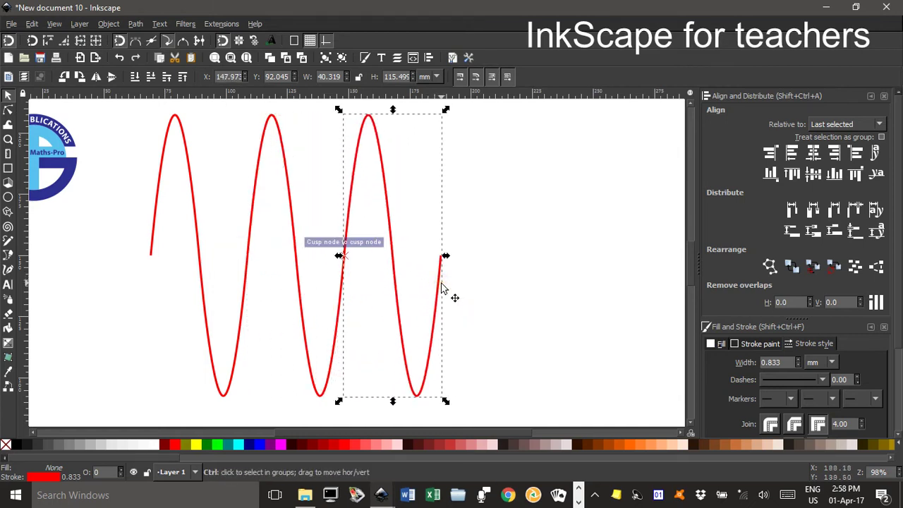
key(ctrl)
key(ctrl+d)
drag(427, 289, 537, 285)
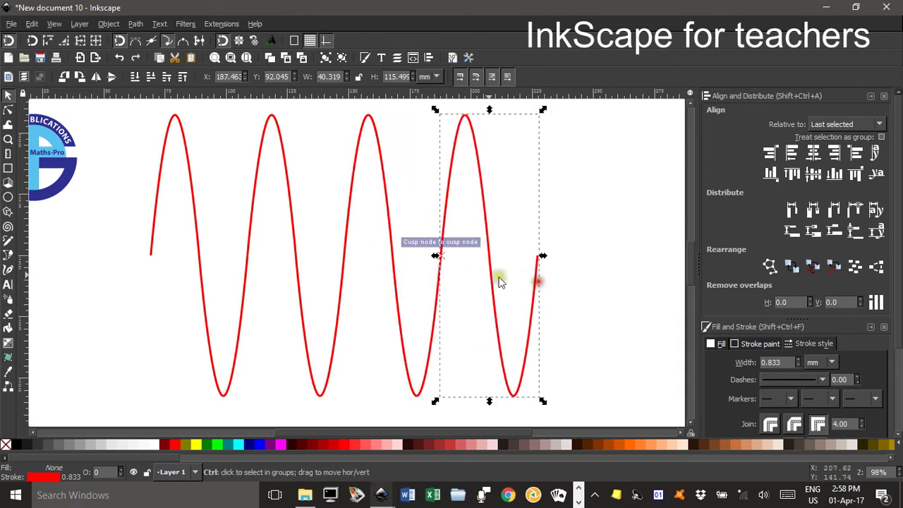
Step: Group the four tall cycles and set the group's stroke colour to blue
drag(120, 109, 598, 413)
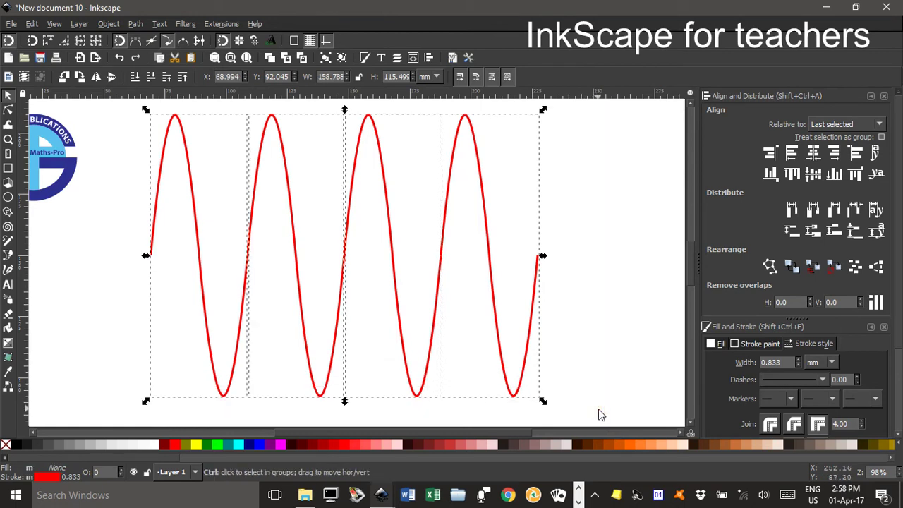
key(ctrl+g)
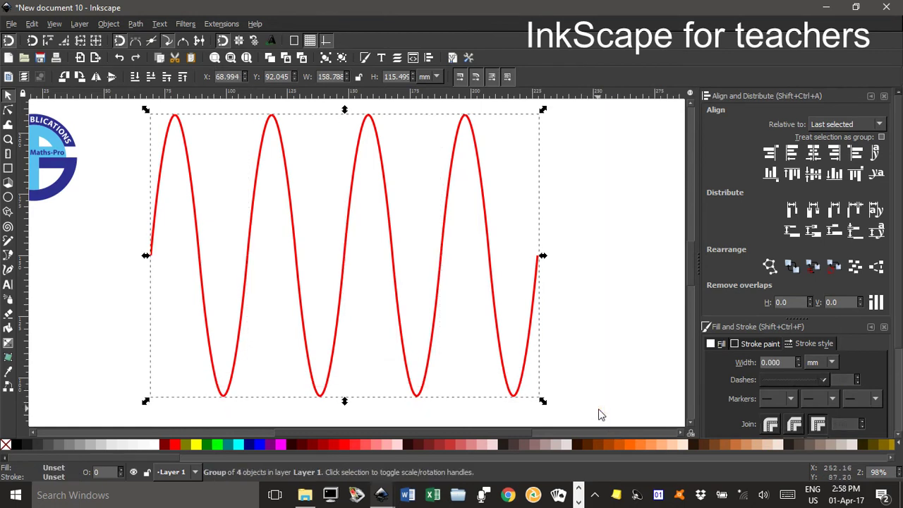
shift+click(261, 444)
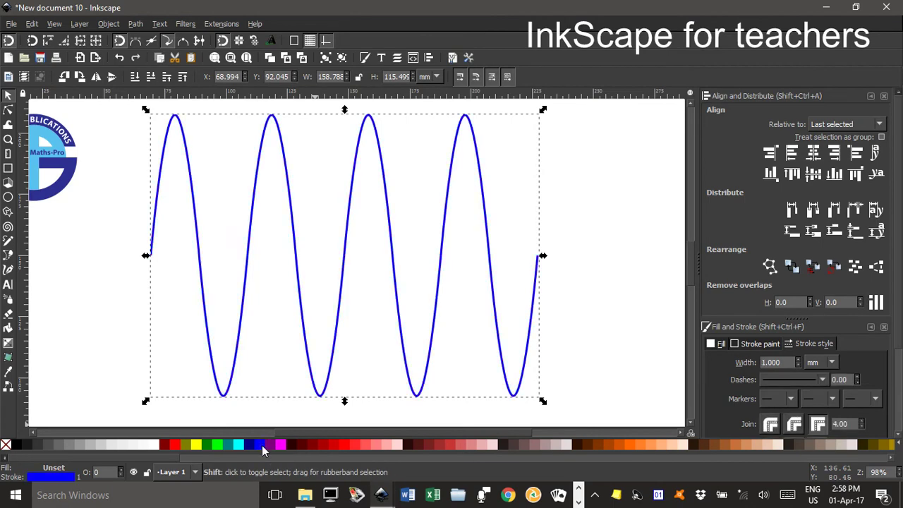
ctrl+scroll(347, 300, down, 2)
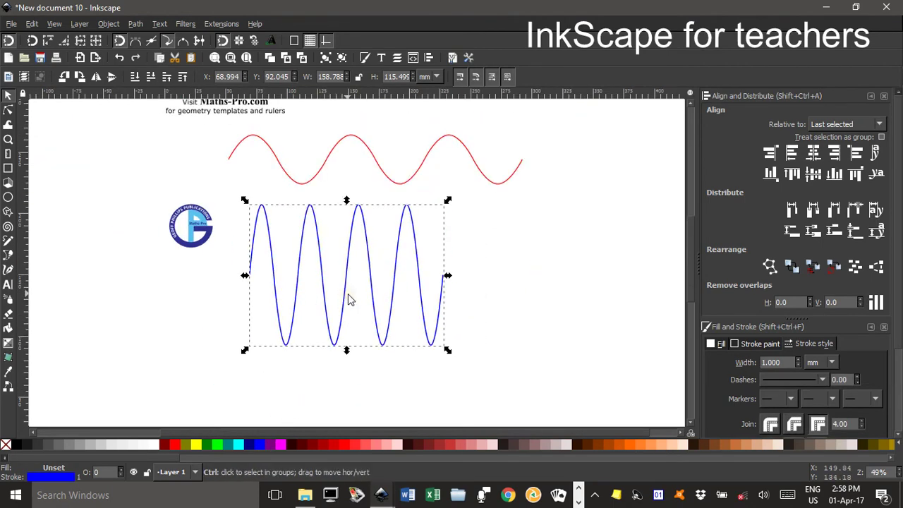
ctrl+scroll(347, 299, up, 2)
ctrl+scroll(347, 300, down, 1)
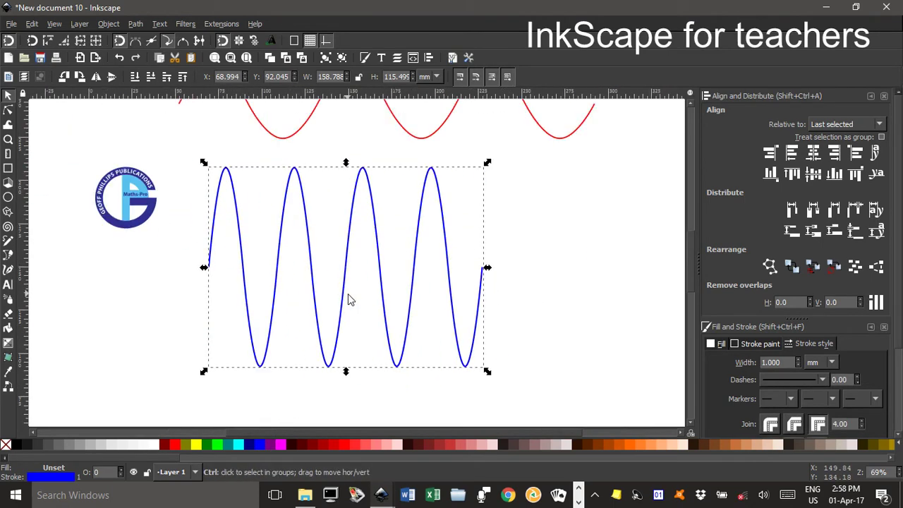
Step: Move the blue wave group over the red wave, to about X 93.8 mm and Y 171.2 mm, and deselect it
drag(403, 202, 361, 287)
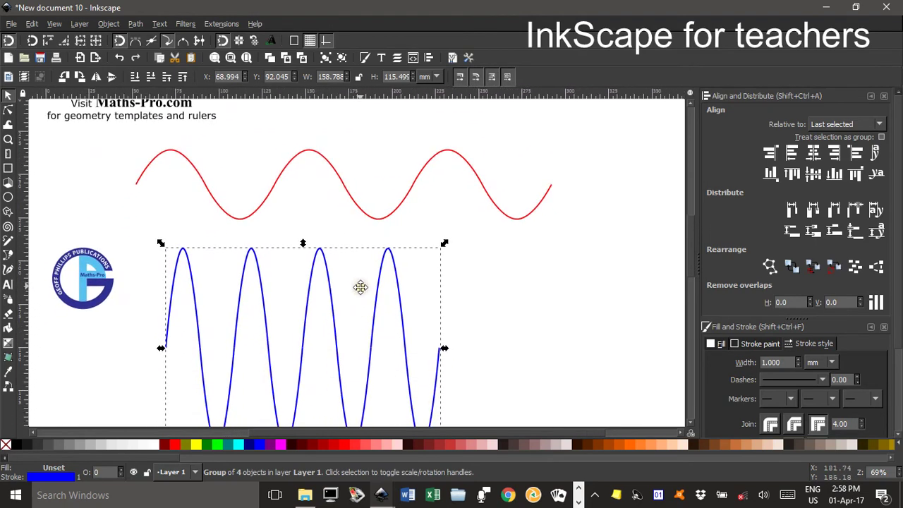
scroll(352, 289, up, 1)
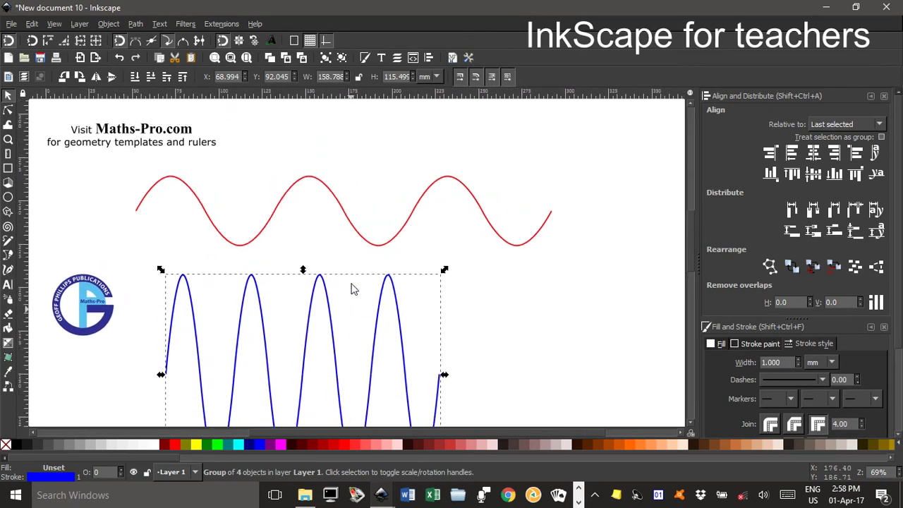
scroll(352, 289, up, 1)
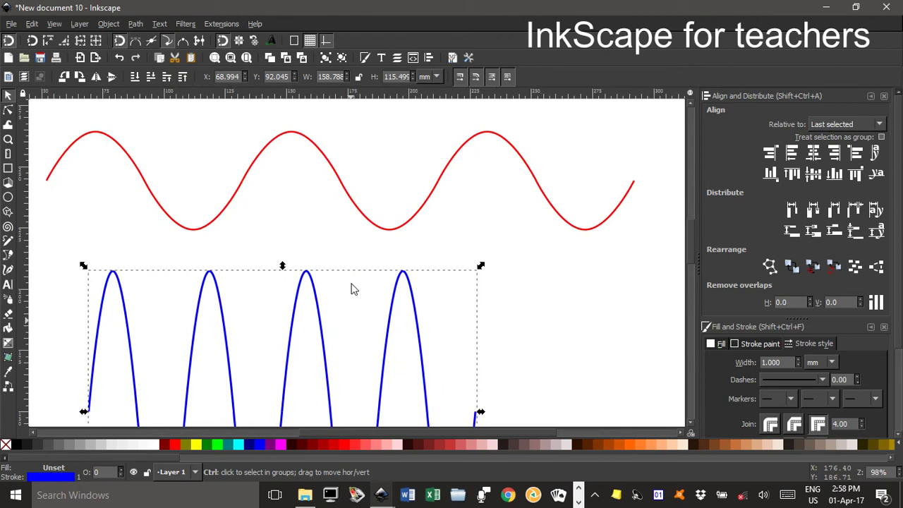
drag(352, 289, 499, 150)
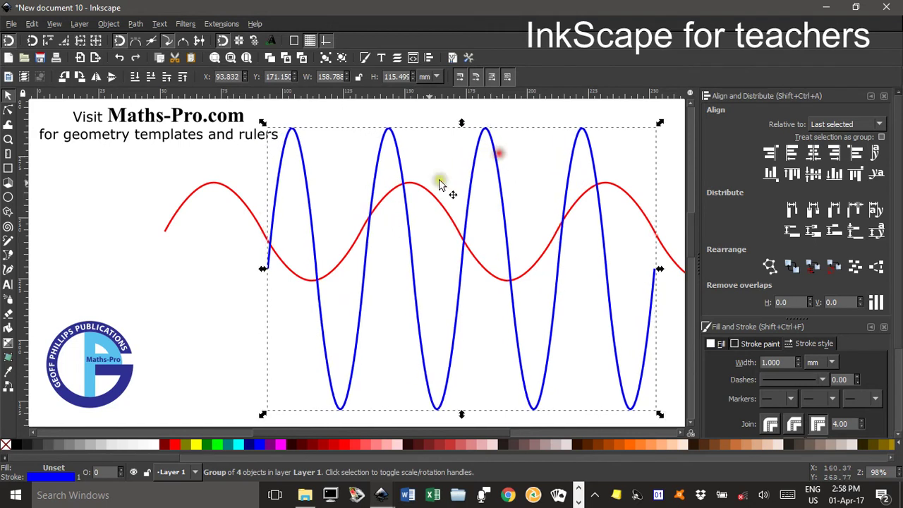
click(177, 282)
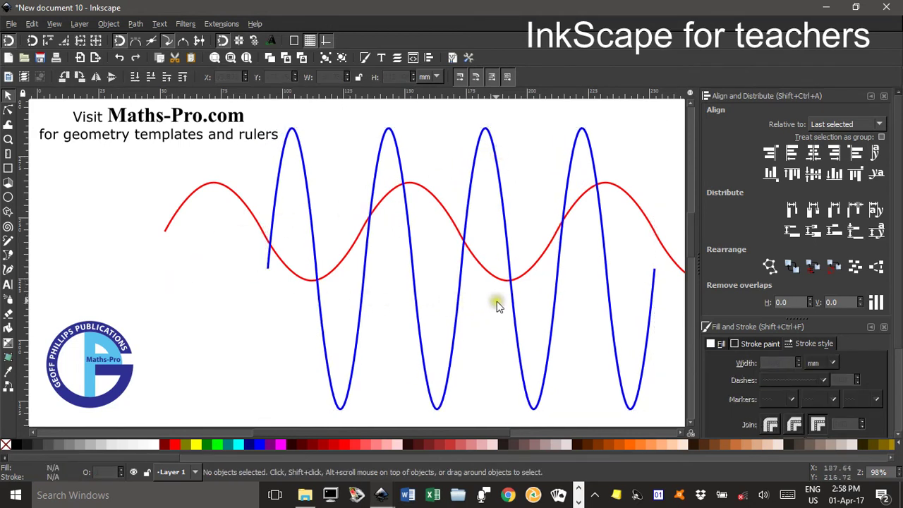
Step: Place a separate copy of the first red cycle below the blue wave, at about X 72.3 mm and Y 111.7 mm
drag(558, 310, 500, 215)
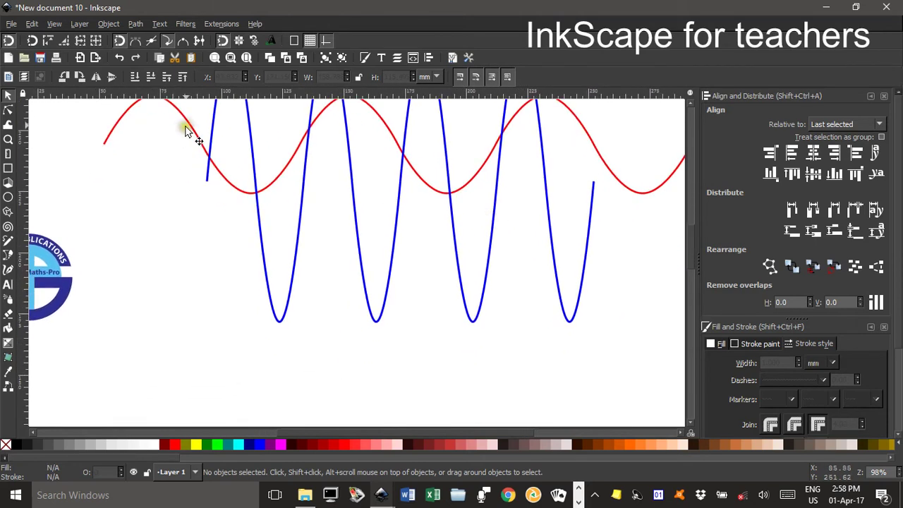
click(191, 129)
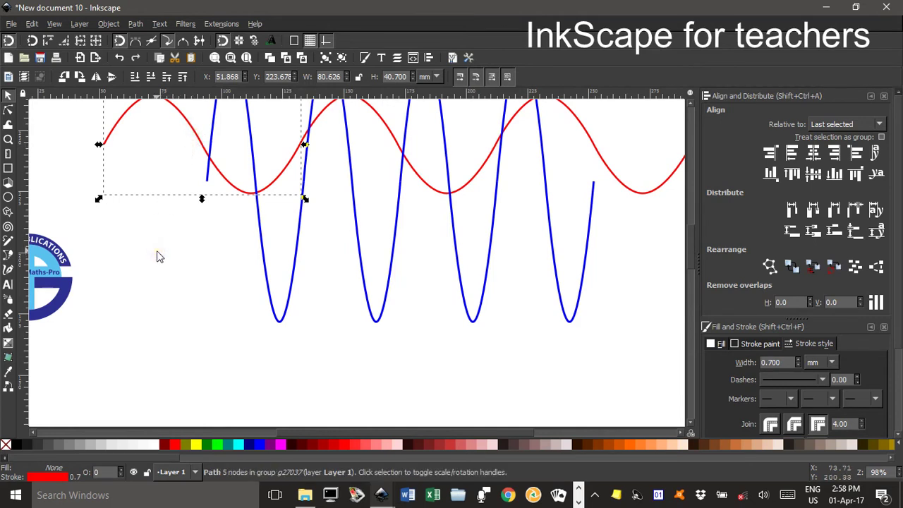
drag(157, 256, 263, 417)
scroll(384, 338, down, 4)
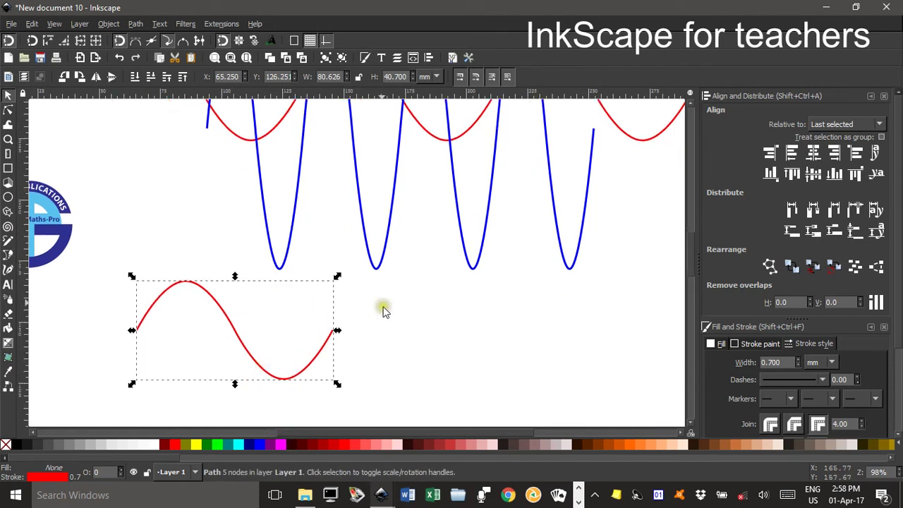
drag(310, 310, 327, 346)
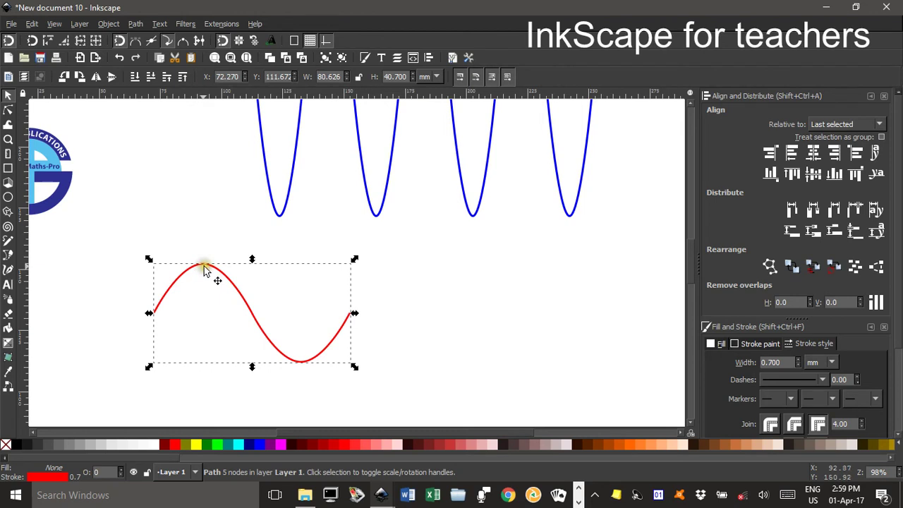
Step: Break the copied red curve's path at its upper peak node
click(7, 111)
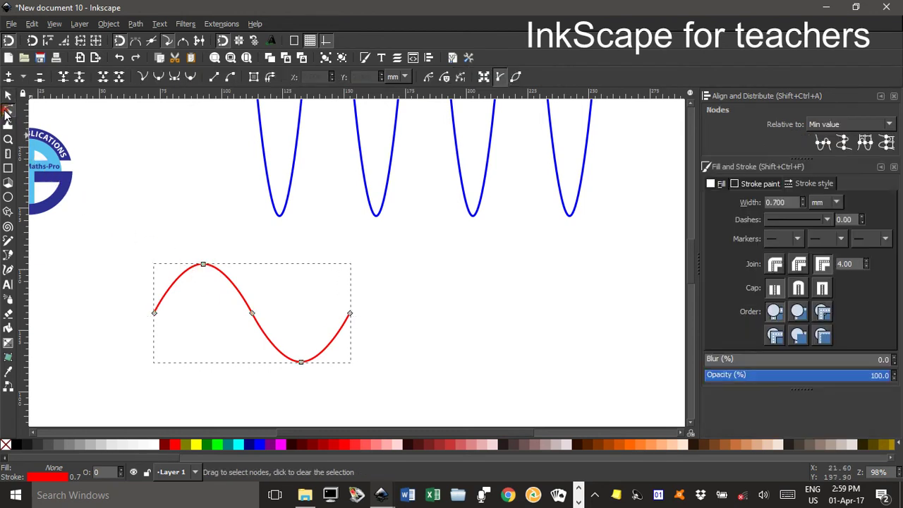
click(204, 264)
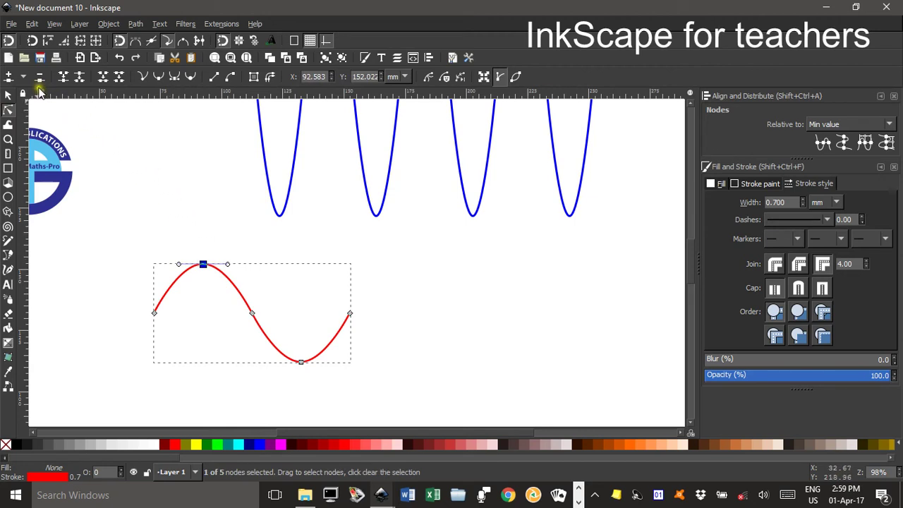
click(79, 80)
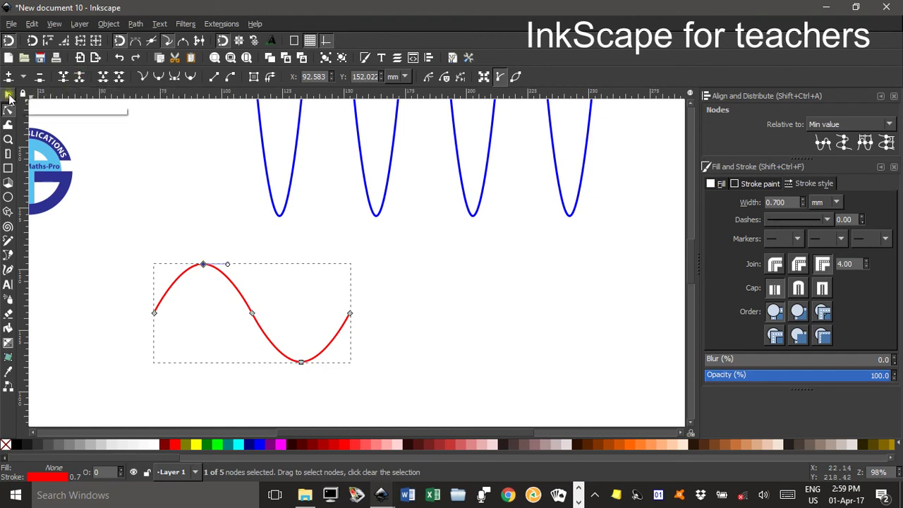
Step: Move the split red curve slightly, to about X 74.7 mm and Y 110.6 mm
click(8, 97)
click(186, 235)
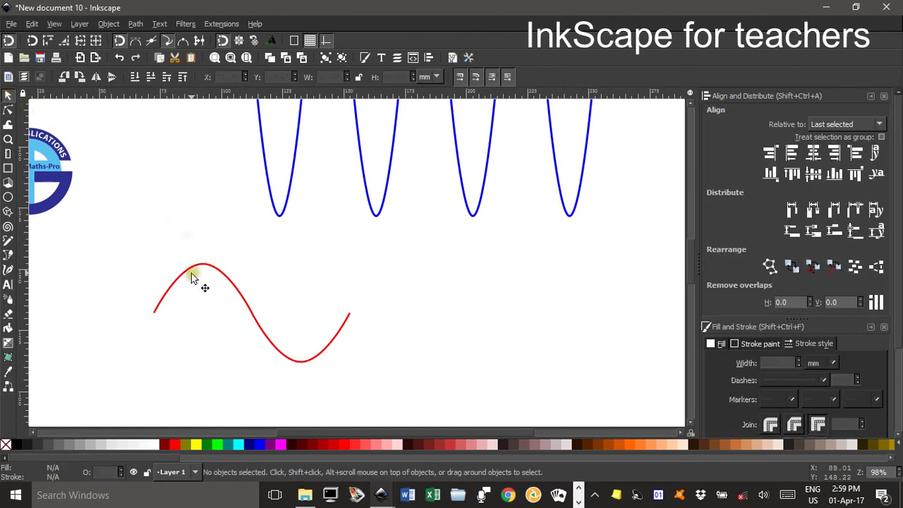
mouse_move(184, 274)
mouse_down()
mouse_move(167, 273)
mouse_move(188, 275)
mouse_up()
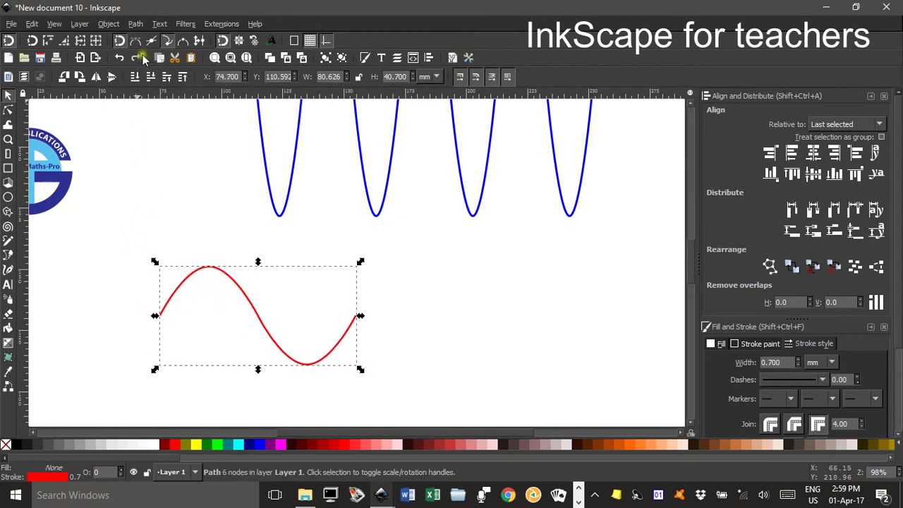
Step: Break the split red curve apart and attach its left quarter piece to the right end of the remaining curve
click(136, 25)
click(178, 204)
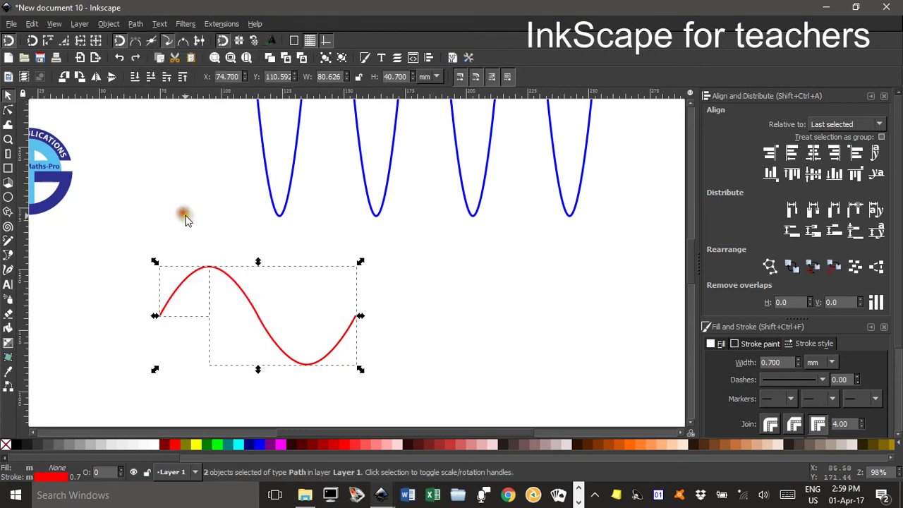
click(123, 282)
drag(186, 283, 381, 279)
click(458, 303)
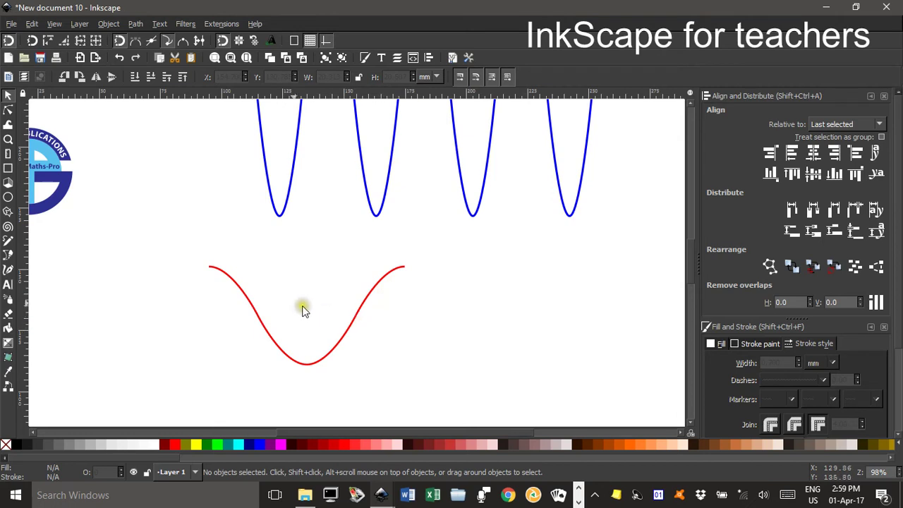
Step: Join the two red pieces into one path at their overlapping end nodes
drag(198, 242, 469, 392)
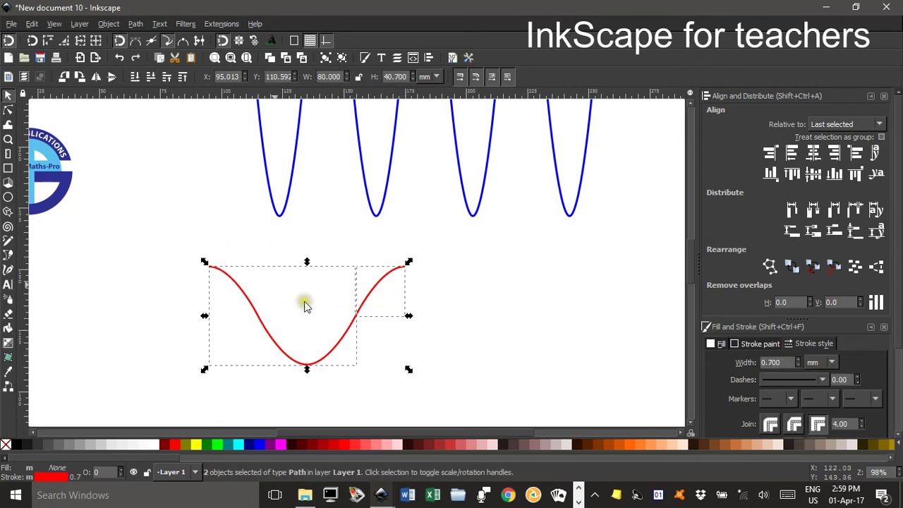
click(8, 110)
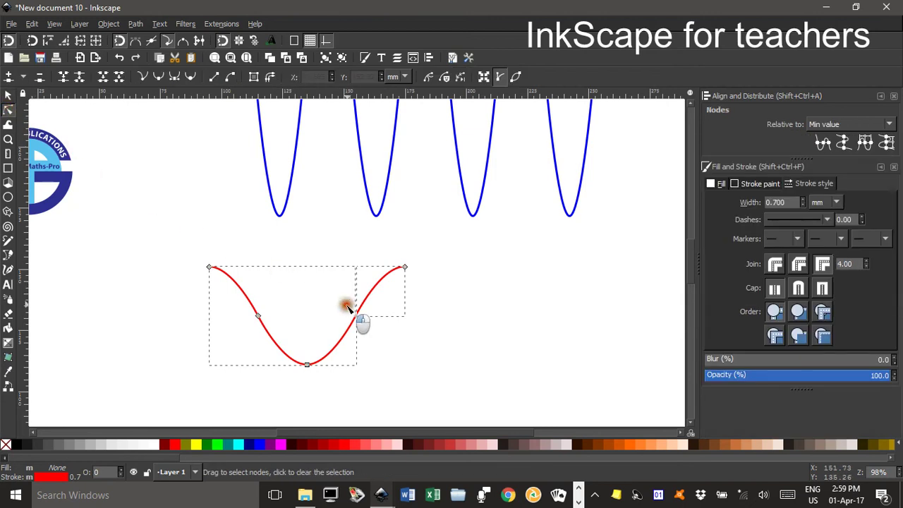
drag(343, 304, 368, 330)
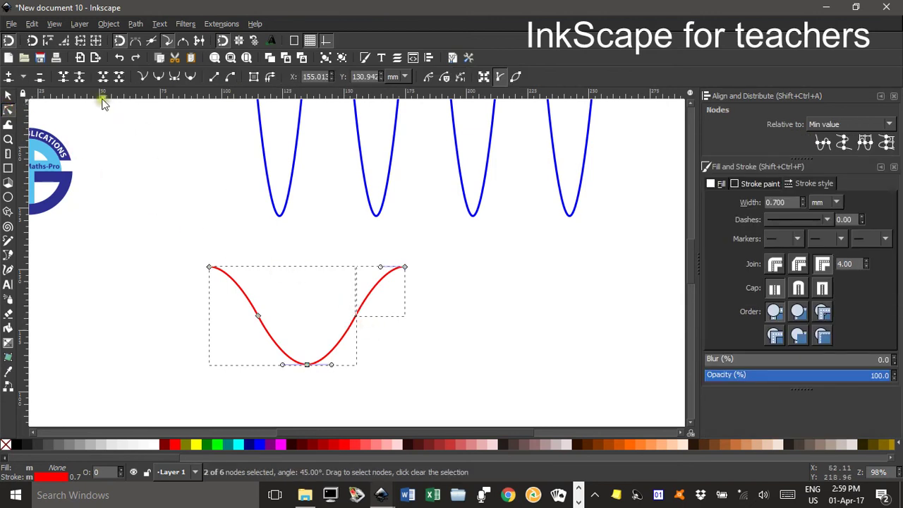
click(63, 79)
click(8, 95)
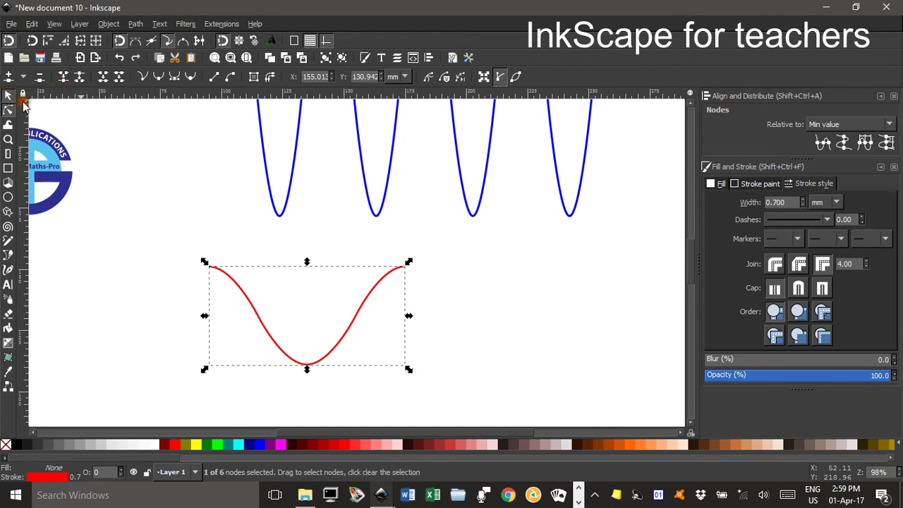
Step: Move the joined red curve to about X 59.1 mm and stretch it downward to about 62.4 mm high
click(424, 289)
drag(383, 289, 287, 292)
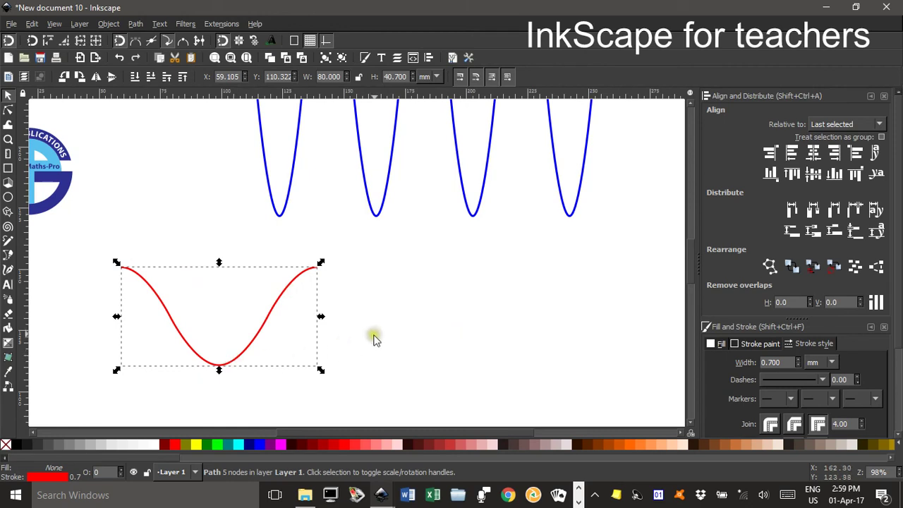
scroll(367, 335, down, 2)
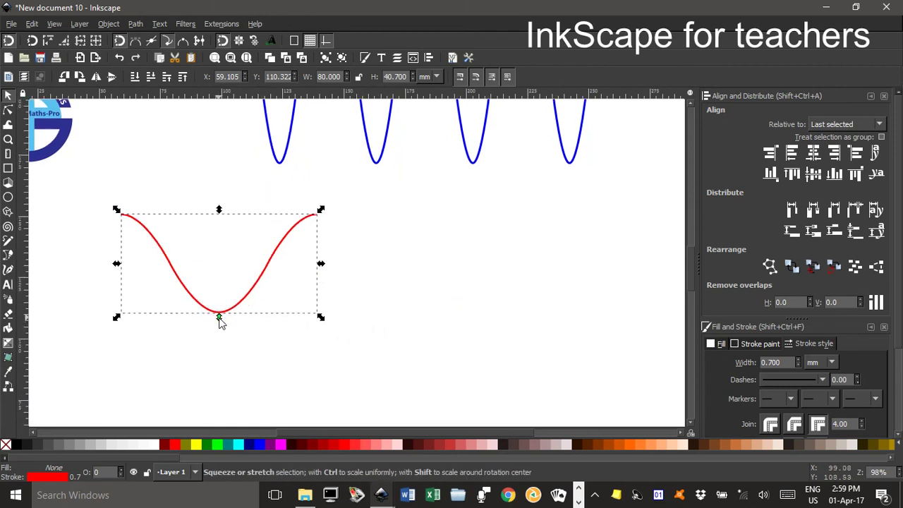
drag(218, 318, 218, 368)
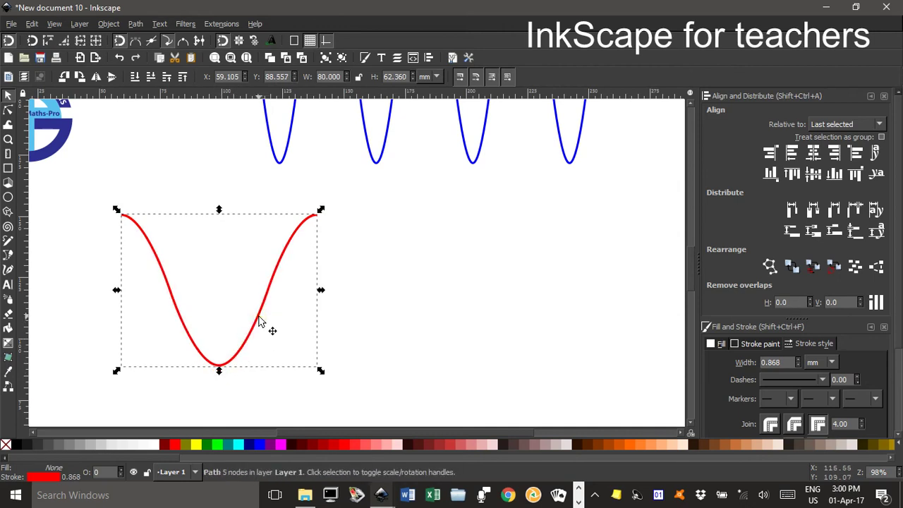
Step: Place a copy of the stretched red cycle end to end on its right and group the two cycles
drag(259, 322, 454, 324)
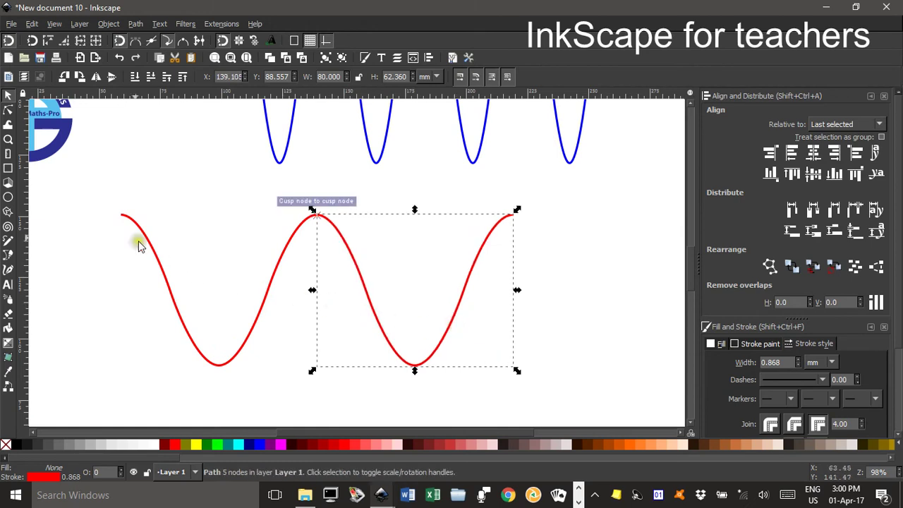
drag(81, 192, 583, 399)
key(ctrl+g)
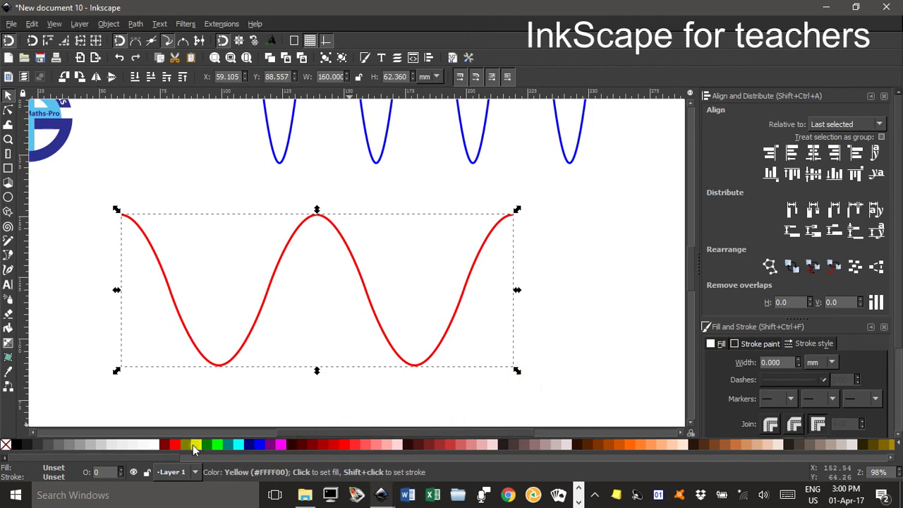
Step: Set the stroke colour of the grouped two-cycle wave to yellow
key(shift)
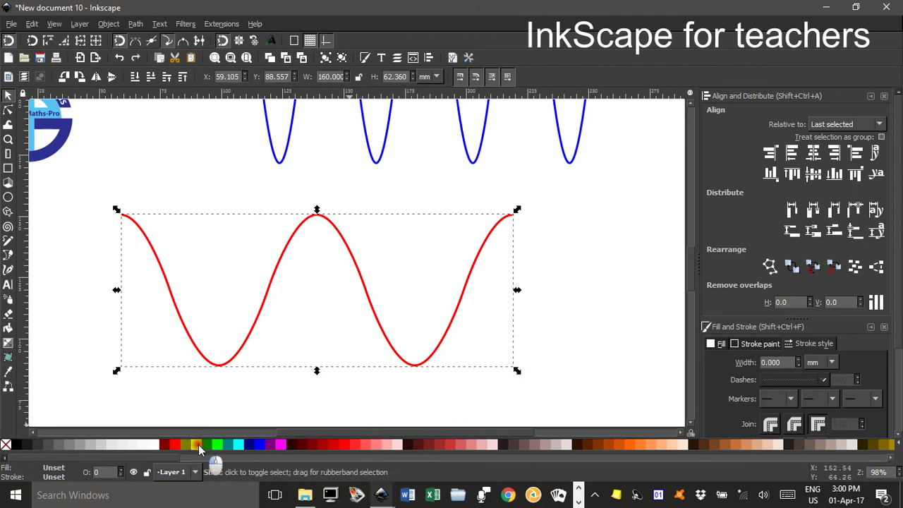
shift+click(198, 445)
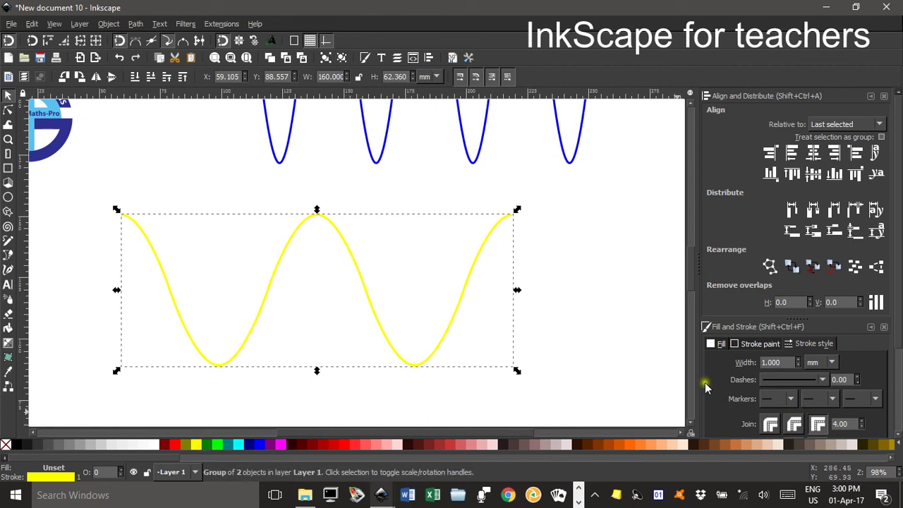
Step: Try a flat black fill on the grouped wave and undo it
drag(899, 360, 897, 385)
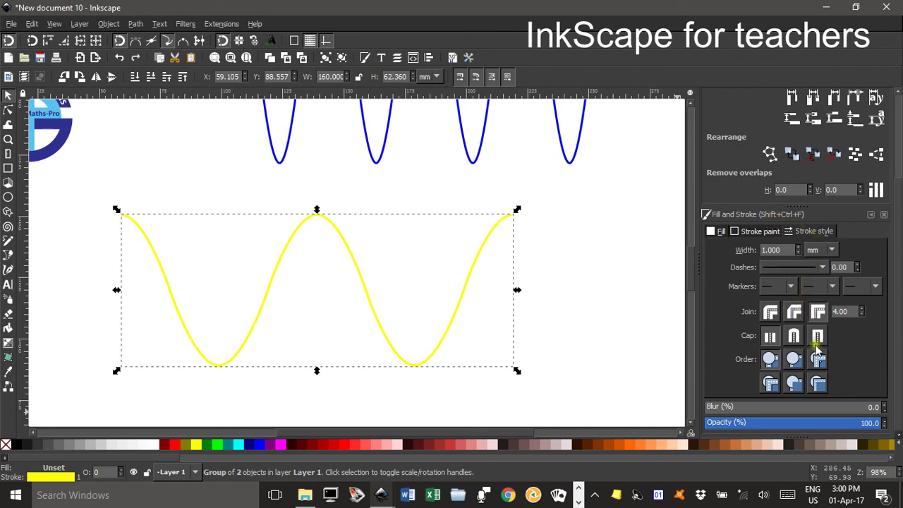
click(727, 235)
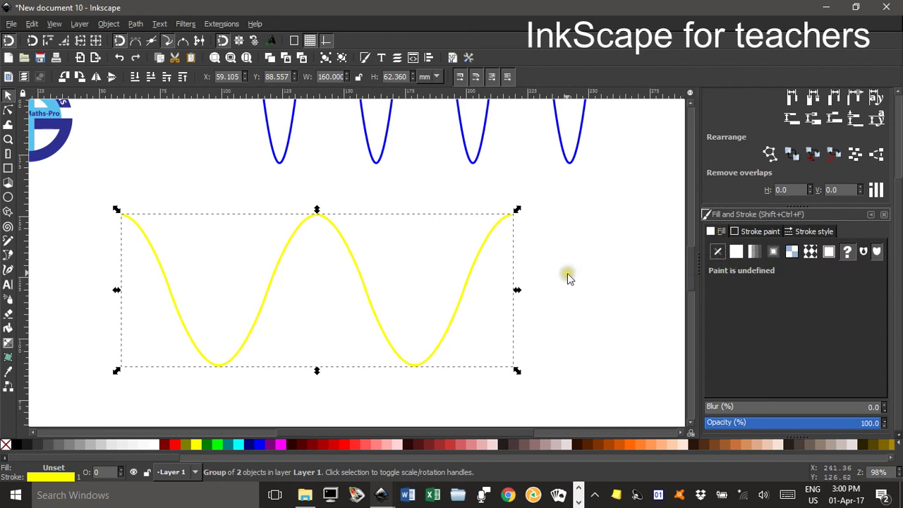
click(736, 252)
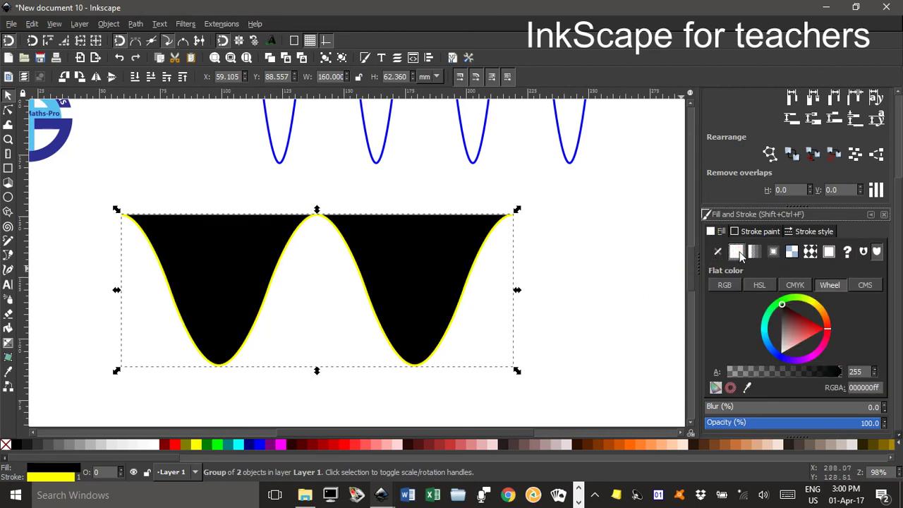
key(ctrl+z)
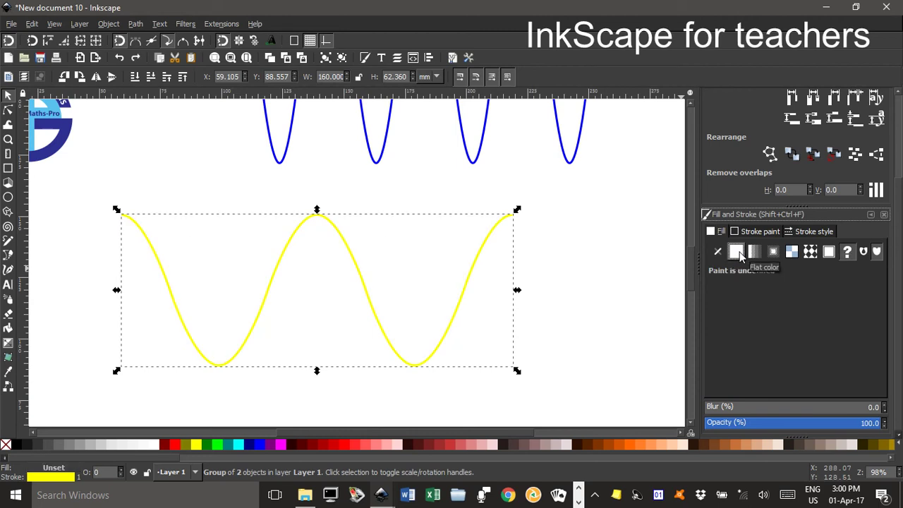
Step: Recolour the grouped wave's stroke with the colour wheel, ending on a muted pink (ce6cadff)
click(760, 233)
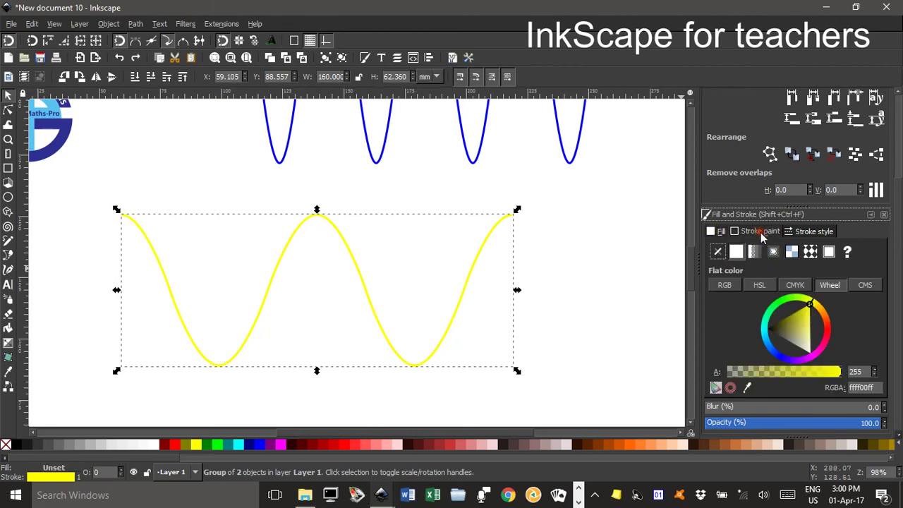
click(811, 327)
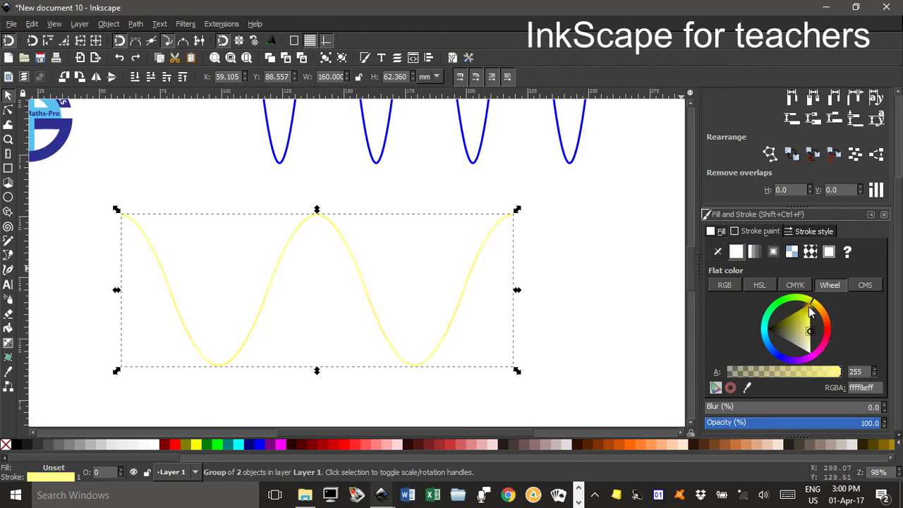
drag(813, 304, 807, 315)
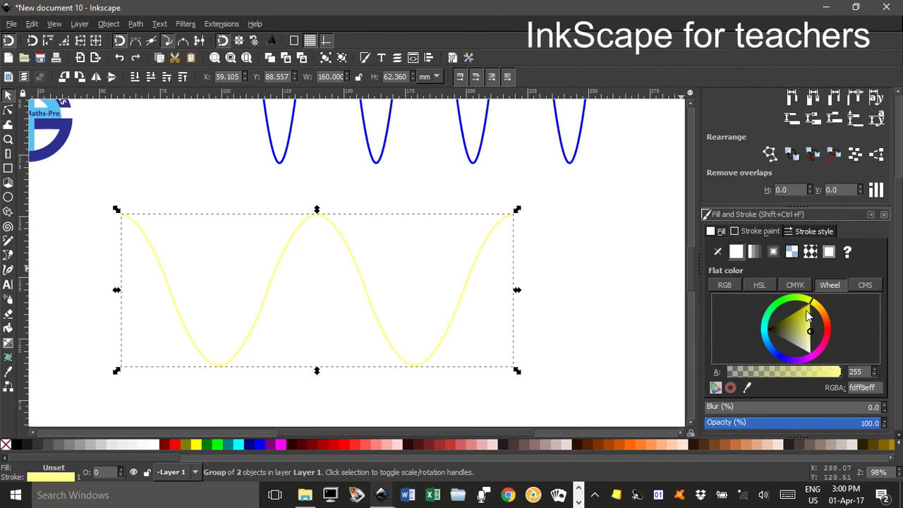
click(819, 352)
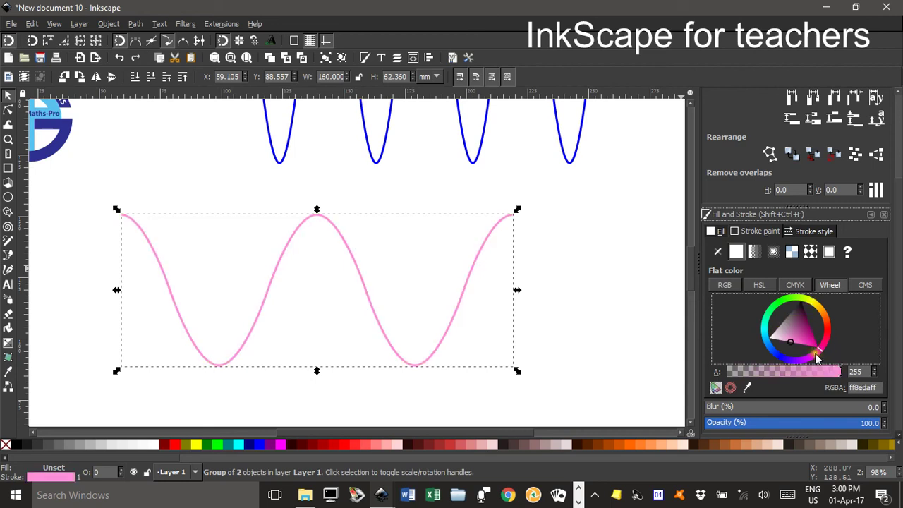
mouse_move(792, 346)
mouse_down()
mouse_move(797, 325)
mouse_move(816, 345)
mouse_move(811, 351)
mouse_move(794, 334)
mouse_up()
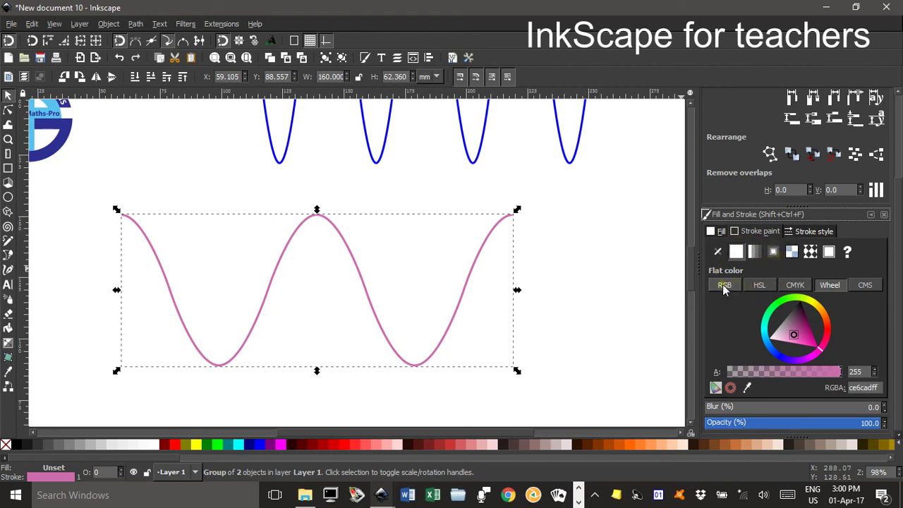
Step: Set the grouped wave's stroke to orange using HSL values of hue 27, saturation 255 and lightness 111, and deselect it
click(724, 286)
click(759, 287)
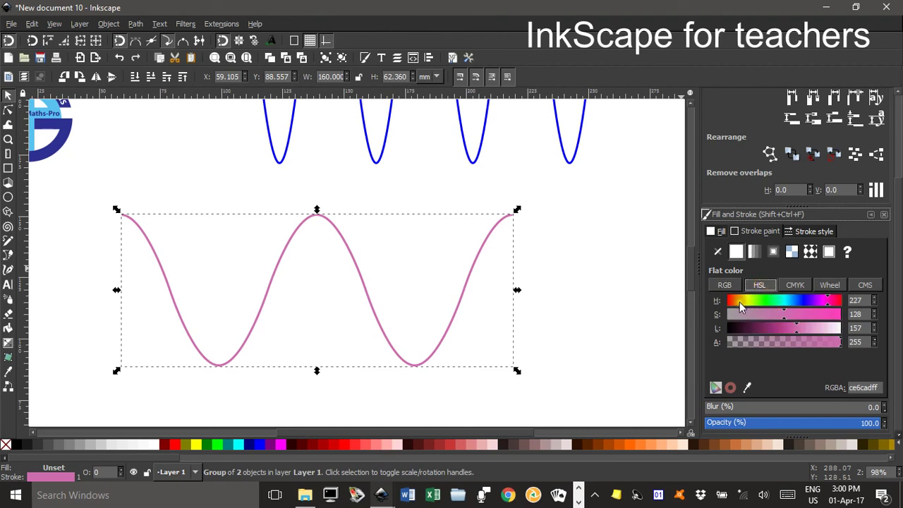
click(739, 301)
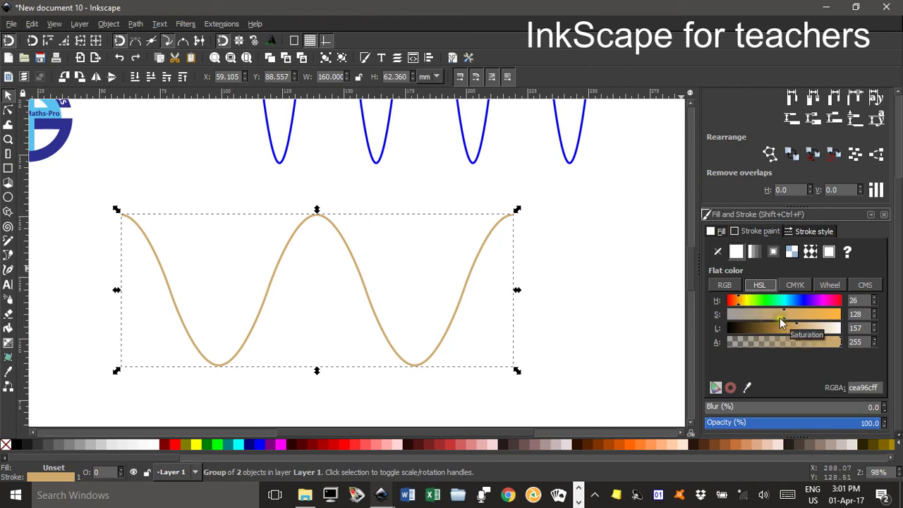
drag(785, 322, 835, 317)
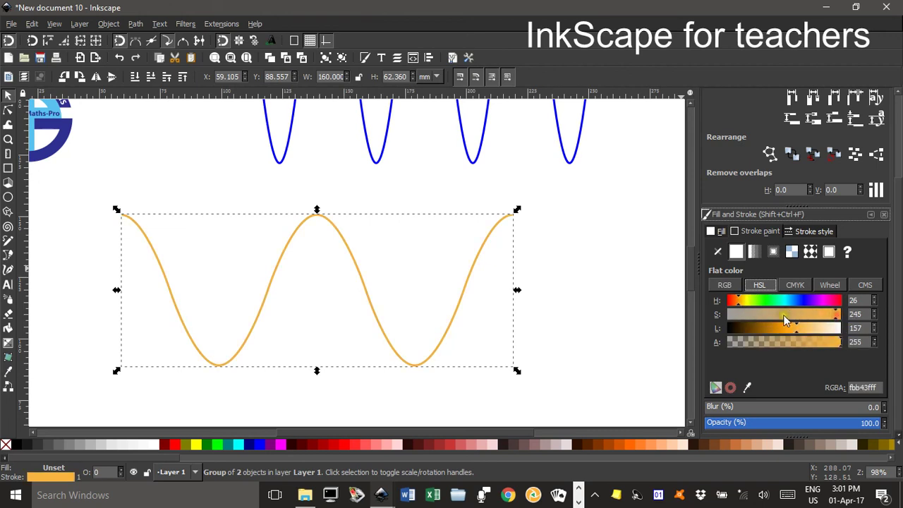
click(838, 315)
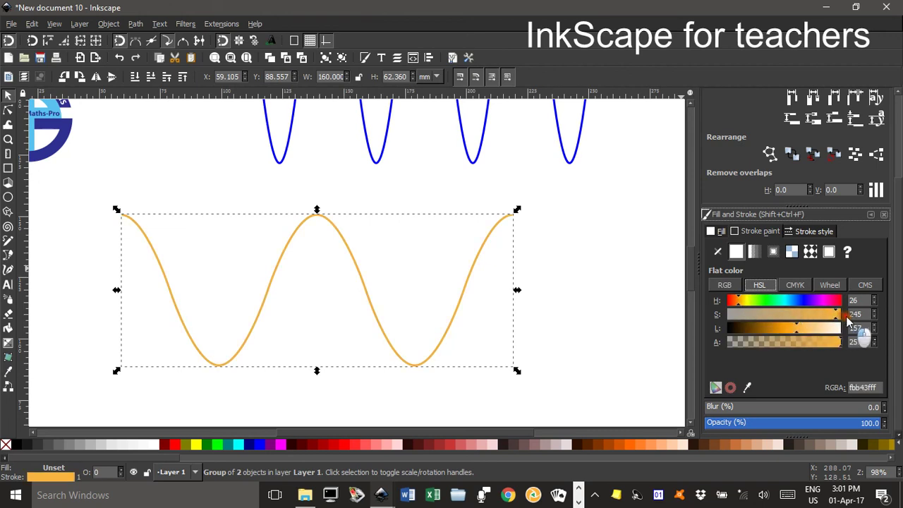
drag(796, 329, 777, 326)
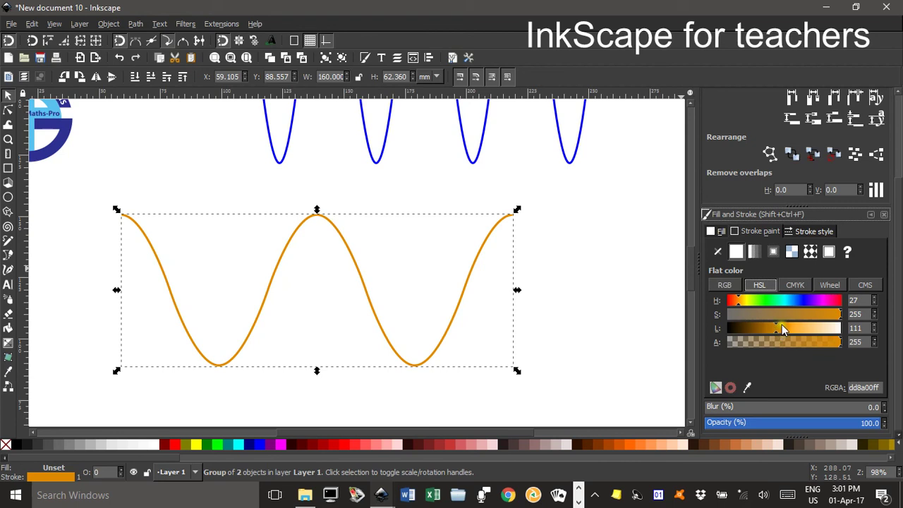
click(571, 287)
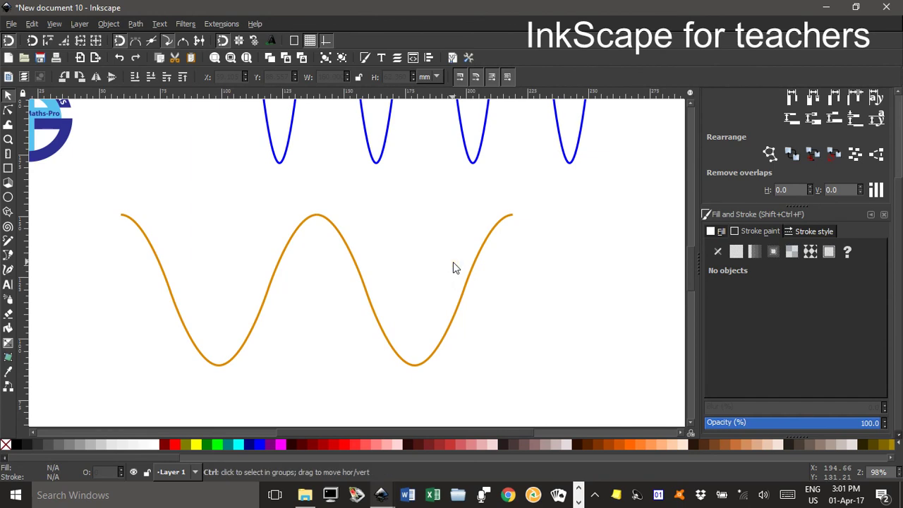
Step: Move the orange wave beside the blue and red waves, to about X 200 mm and Y 150 mm, and deselect it
scroll(453, 261, down, 1)
mouse_move(460, 250)
mouse_down()
mouse_move(447, 319)
mouse_move(413, 376)
mouse_move(389, 369)
mouse_move(333, 396)
mouse_move(431, 355)
mouse_move(546, 335)
mouse_move(552, 286)
mouse_up()
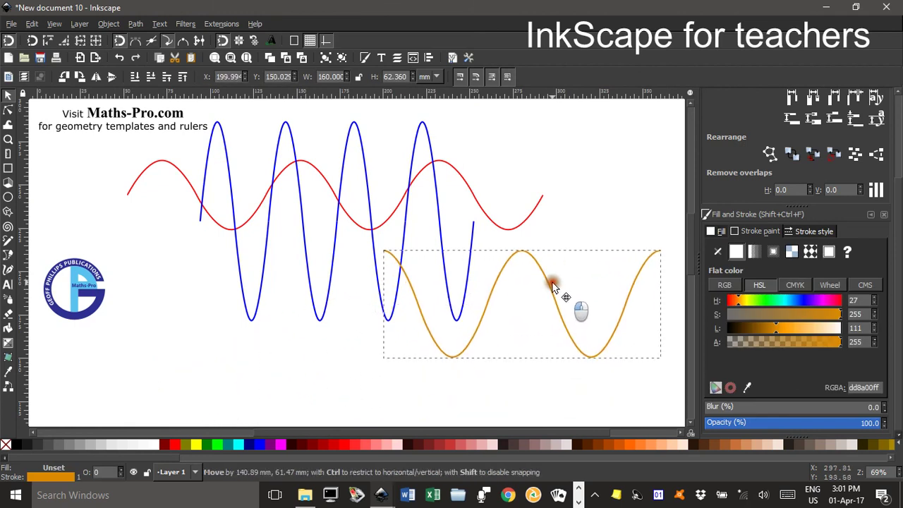
click(534, 129)
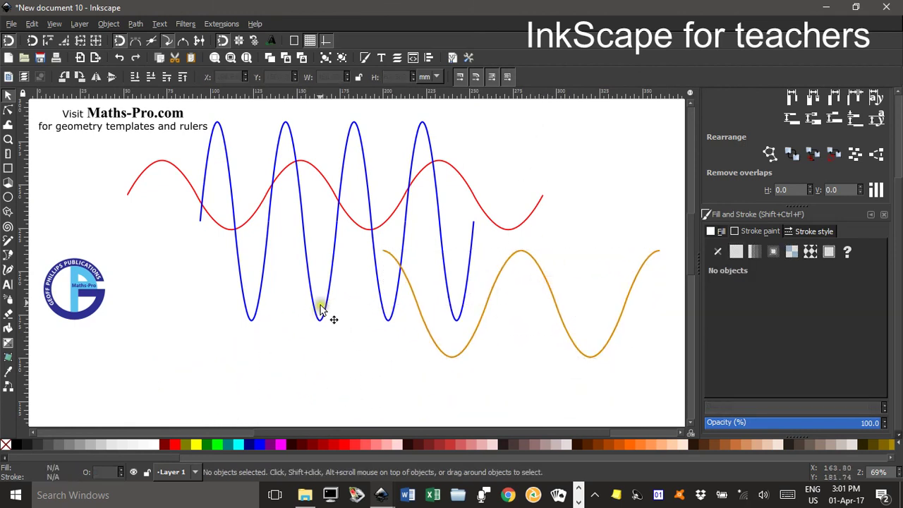